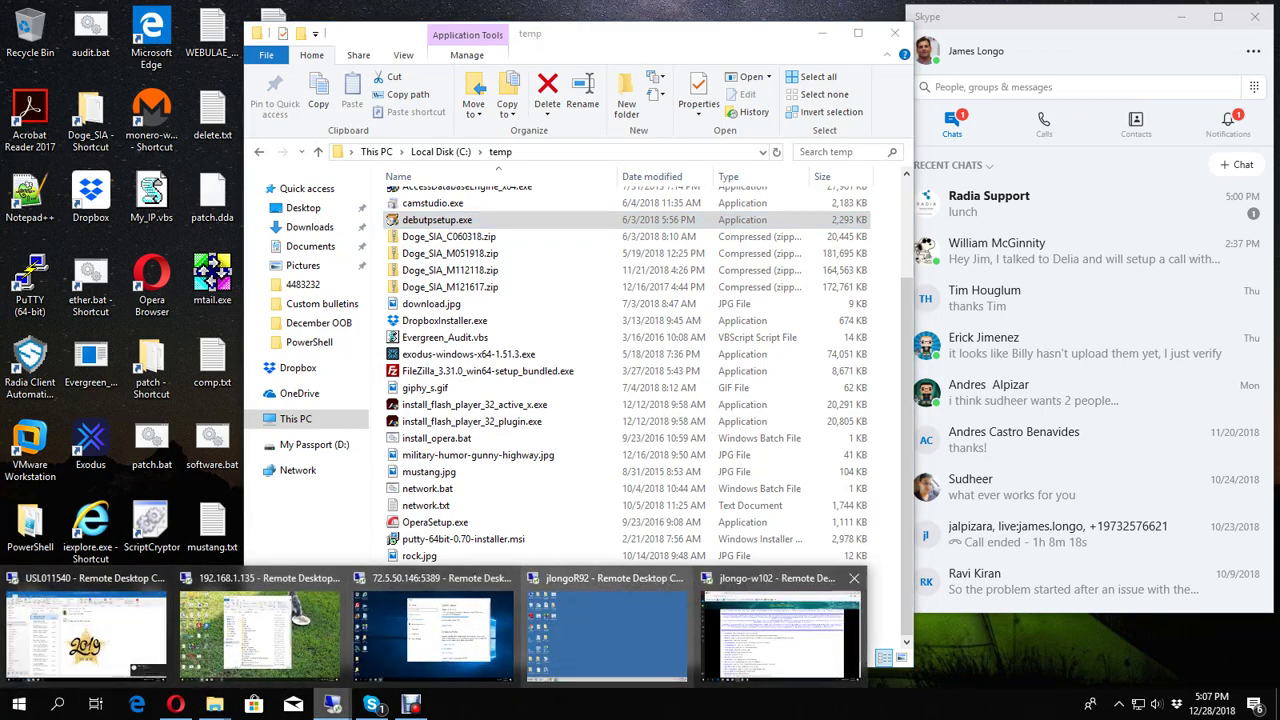
click(780, 635)
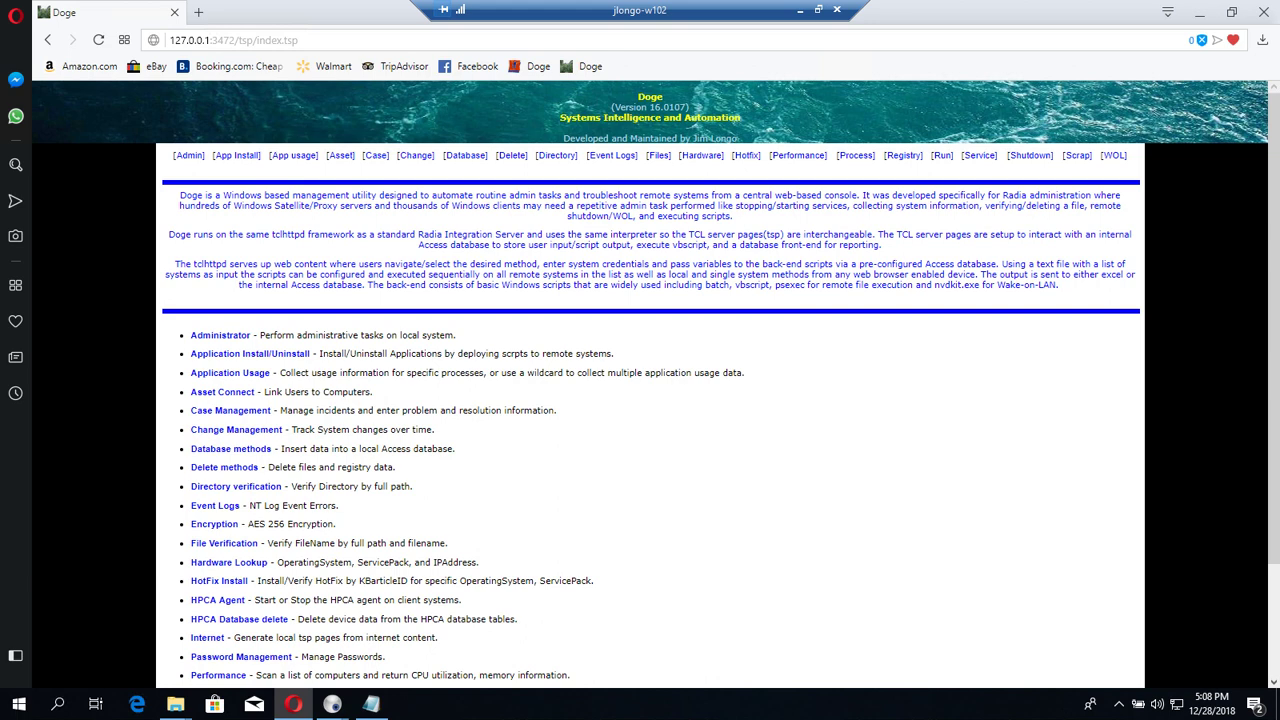
drag(662, 97, 638, 97)
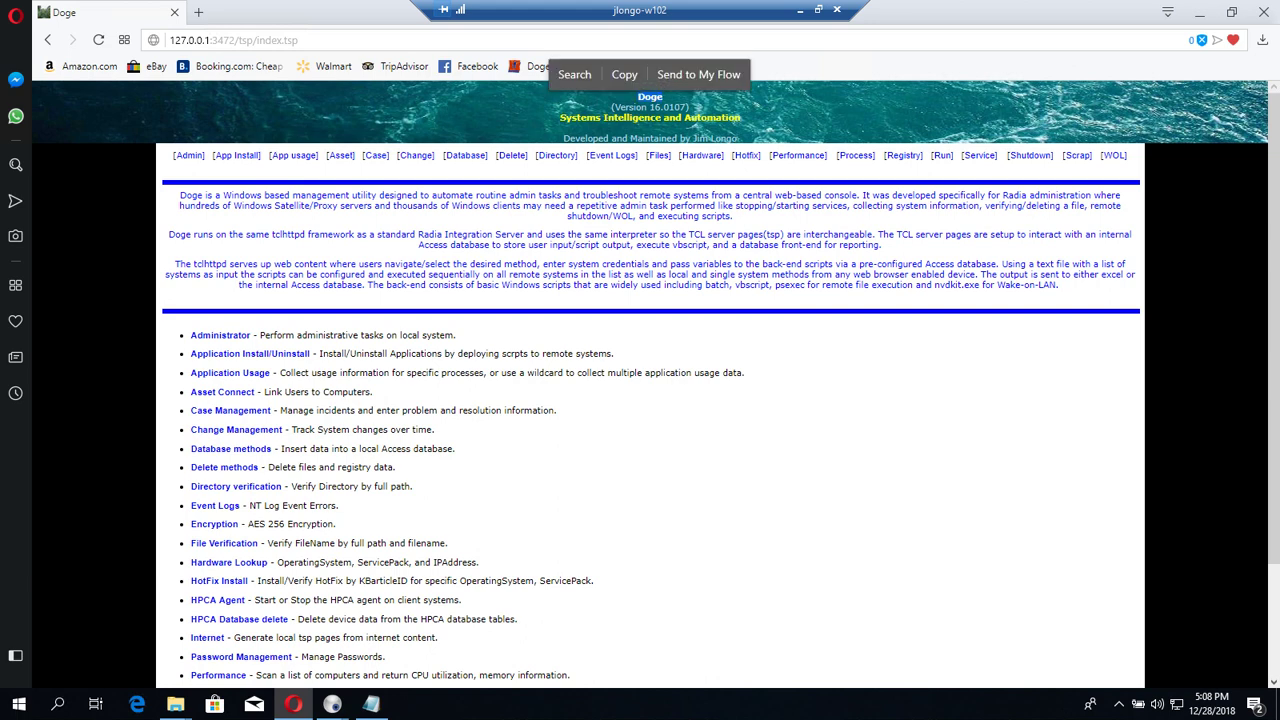
click(638, 97)
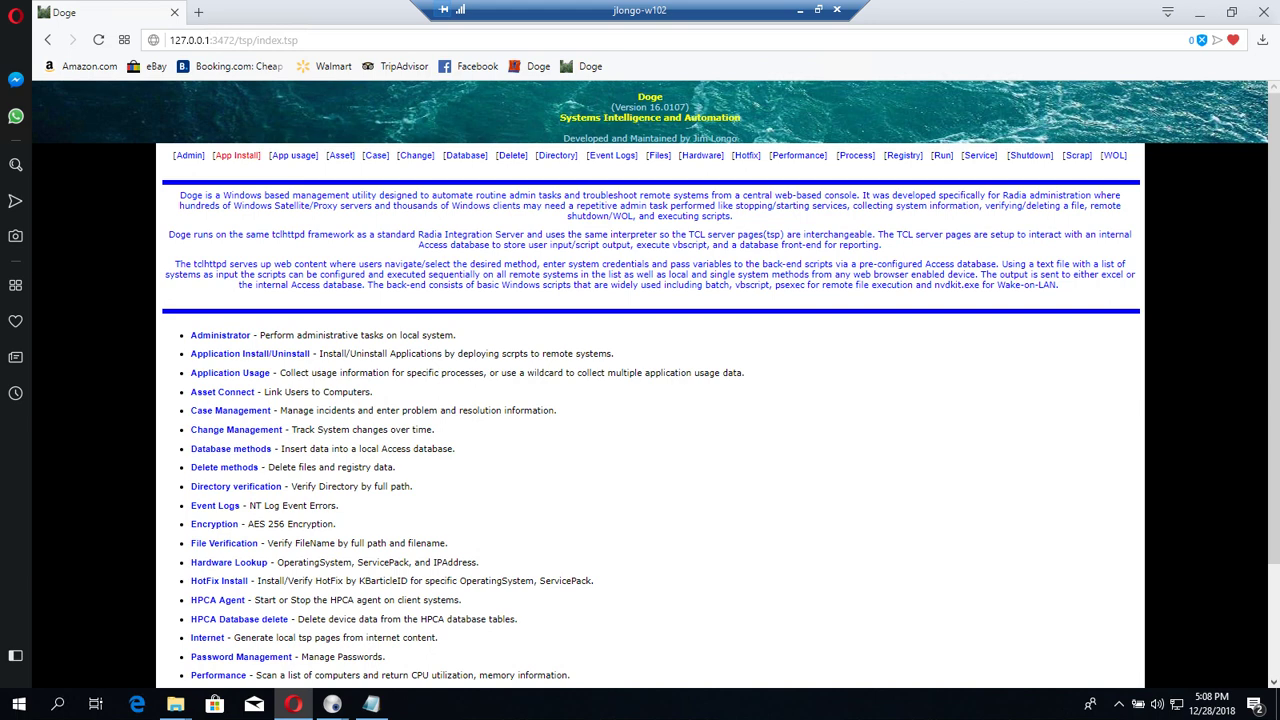
click(237, 155)
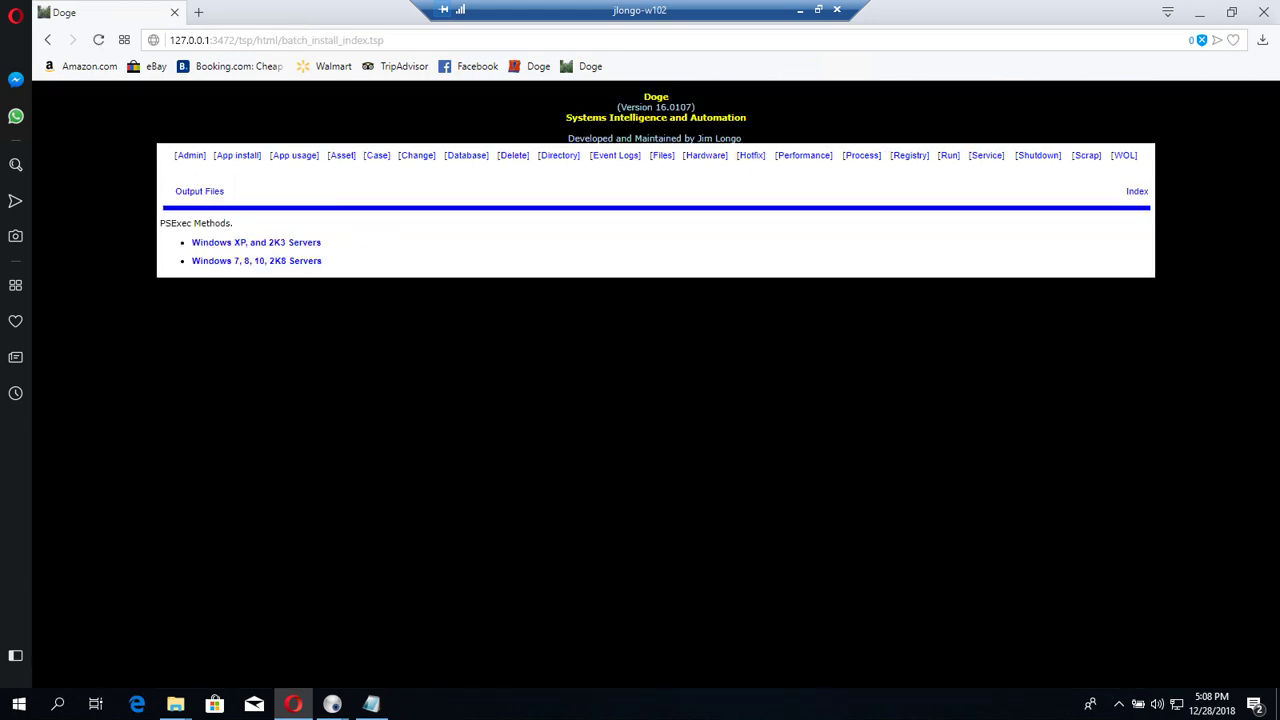
click(308, 261)
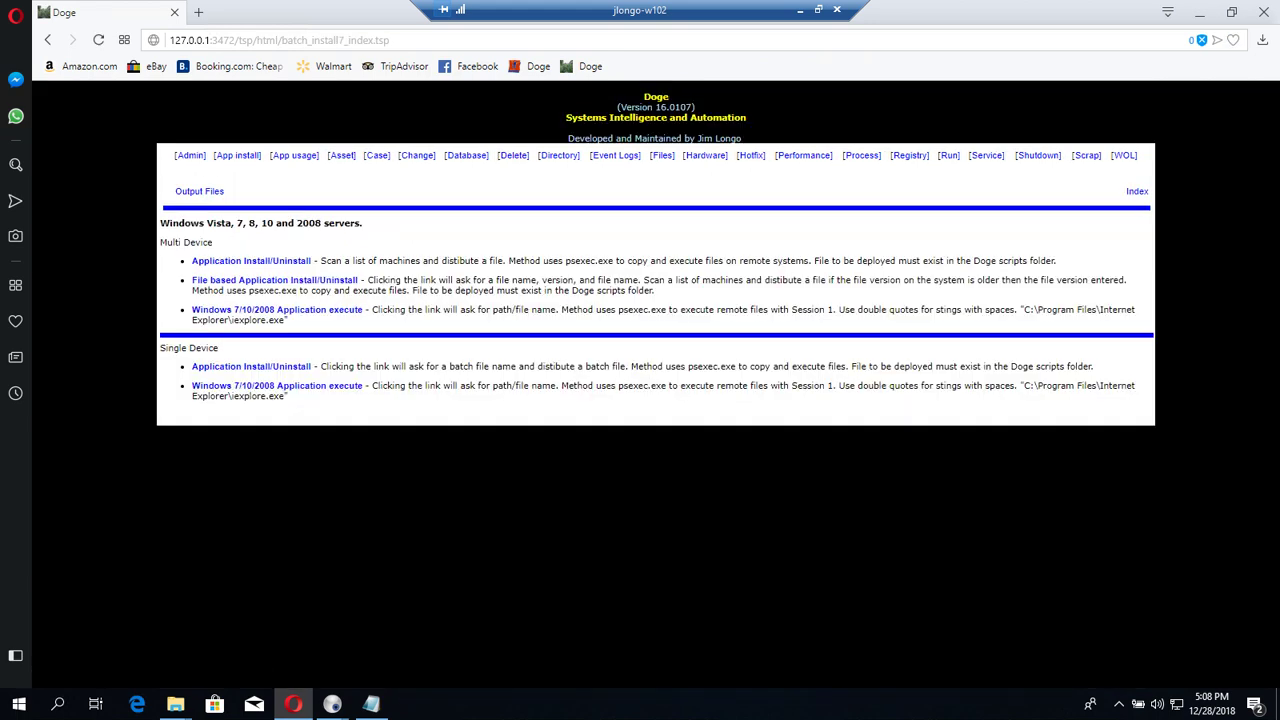
drag(215, 348, 175, 155)
click(222, 367)
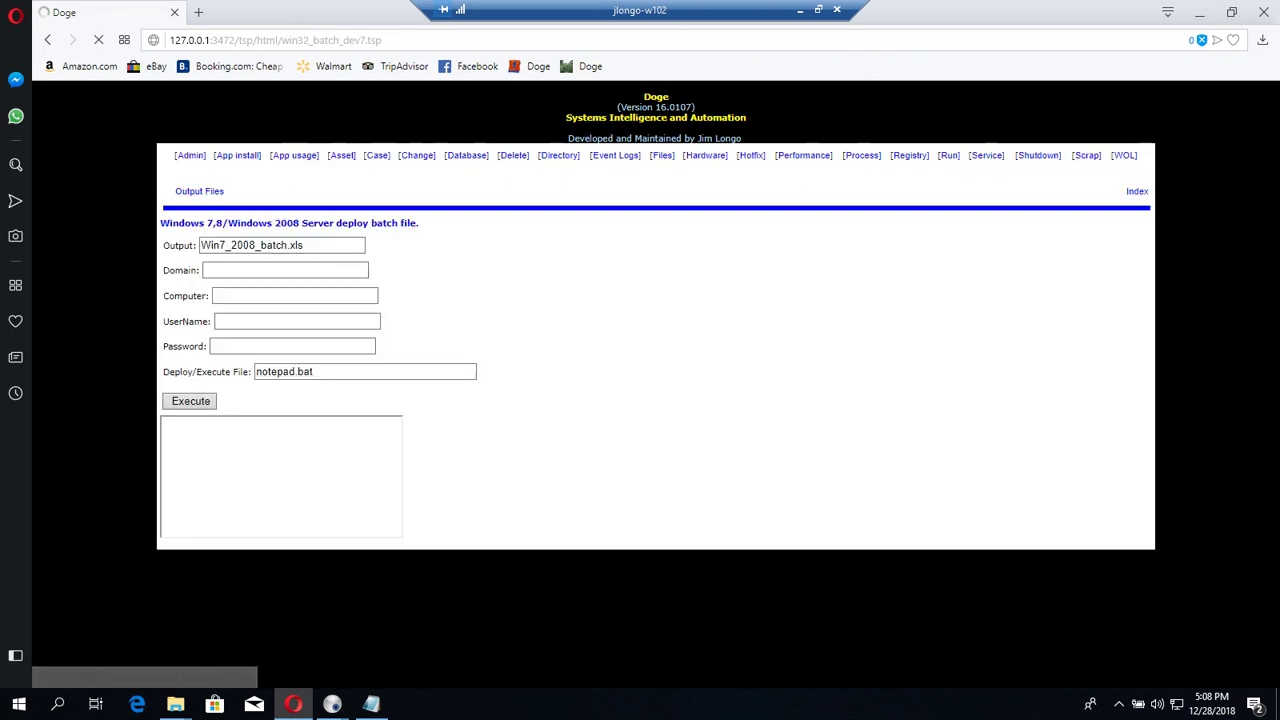
Step: Set the Deploy/Execute File to wsus_copy.bat in the deploy form
double_click(284, 371)
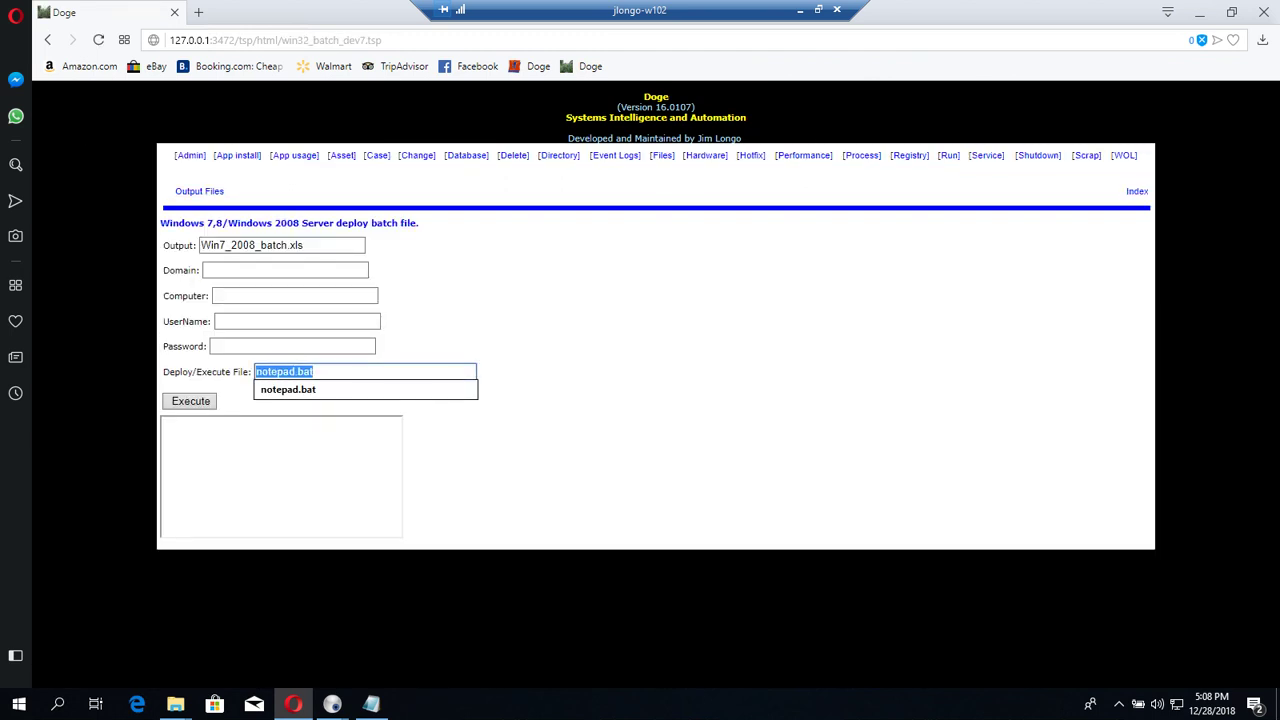
text(ws)
key(Down)
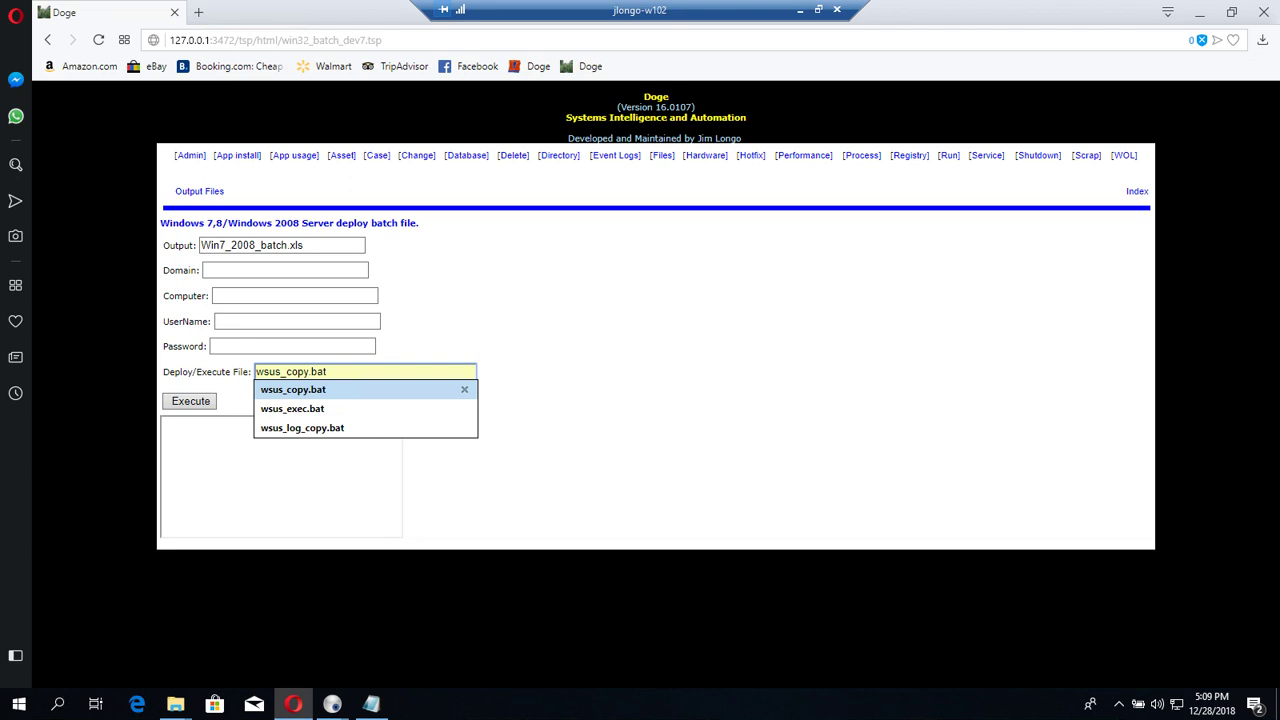
key(Return)
Step: Set the target computer to 192.168.1.135 with the username administrator and enter the account password
key(Down)
key(Down)
key(Down)
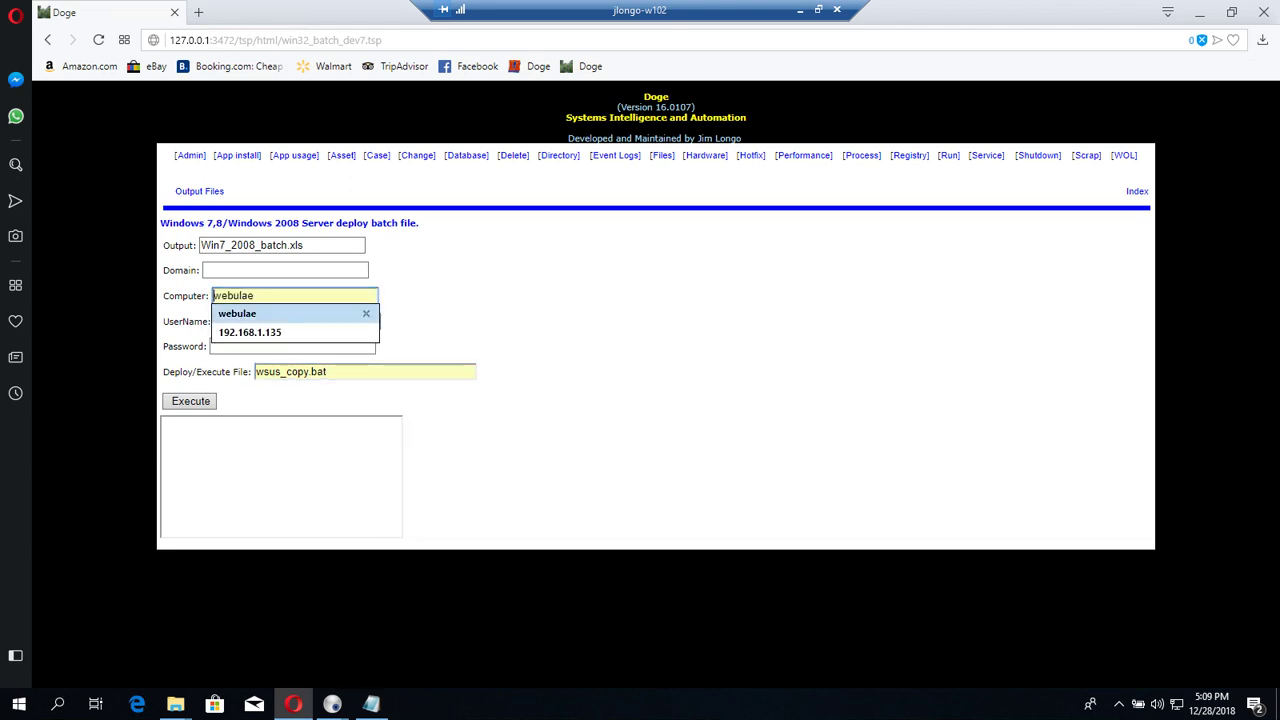
key(Tab)
key(Down)
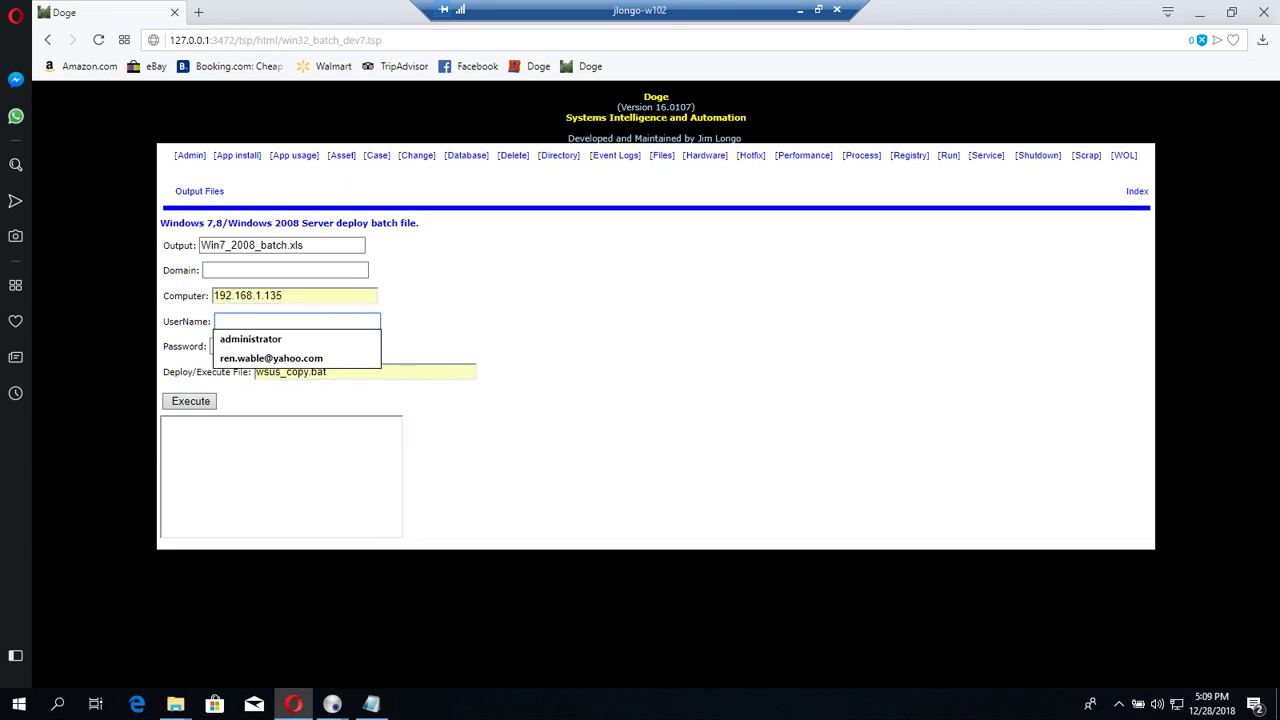
key(Down)
key(Return)
key(Tab)
text(•)
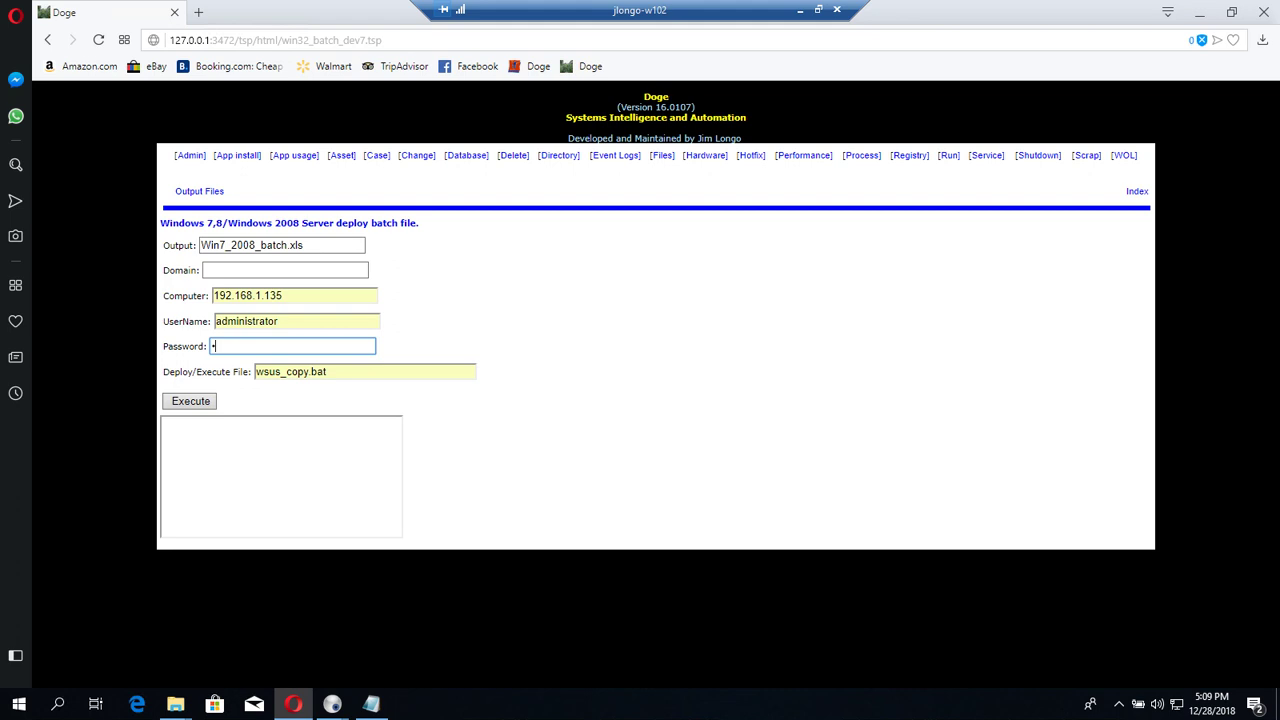
text(••••••••)
key(ctrl+a)
Step: Open wsusscn2.vbs from the WSUS_COPY folder for editing in a maximized Notepad window
click(175, 704)
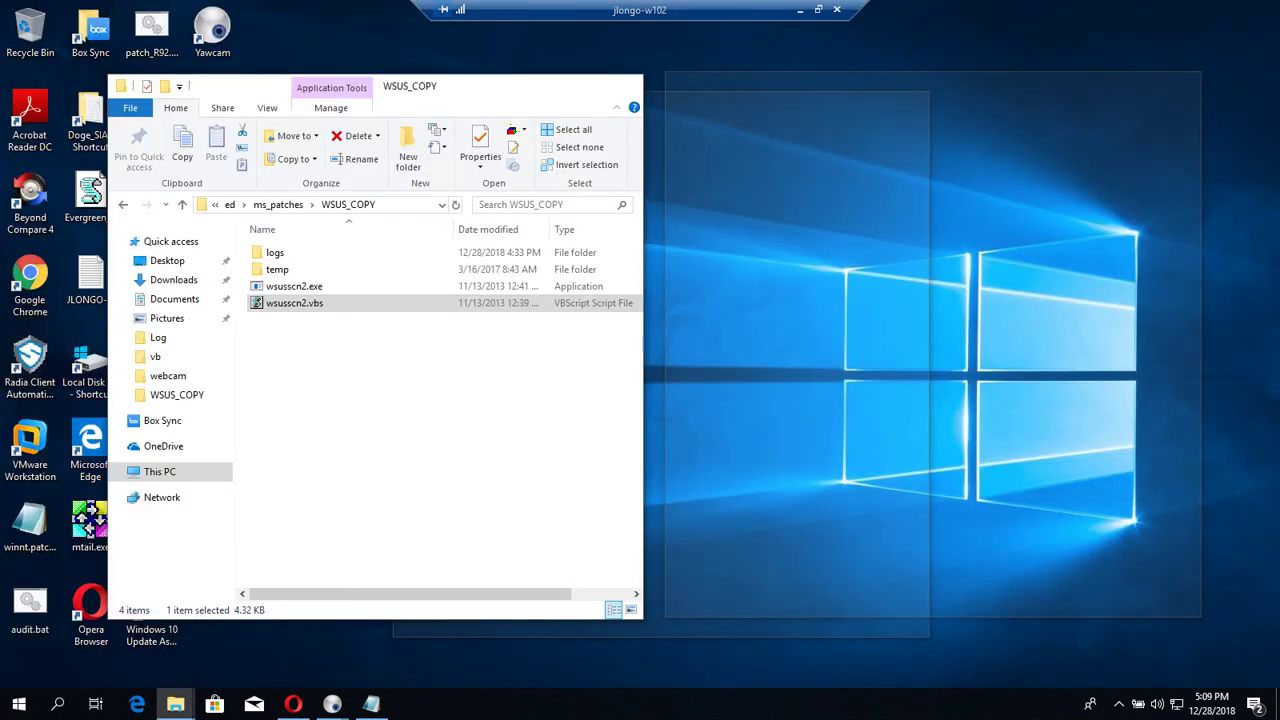
click(175, 637)
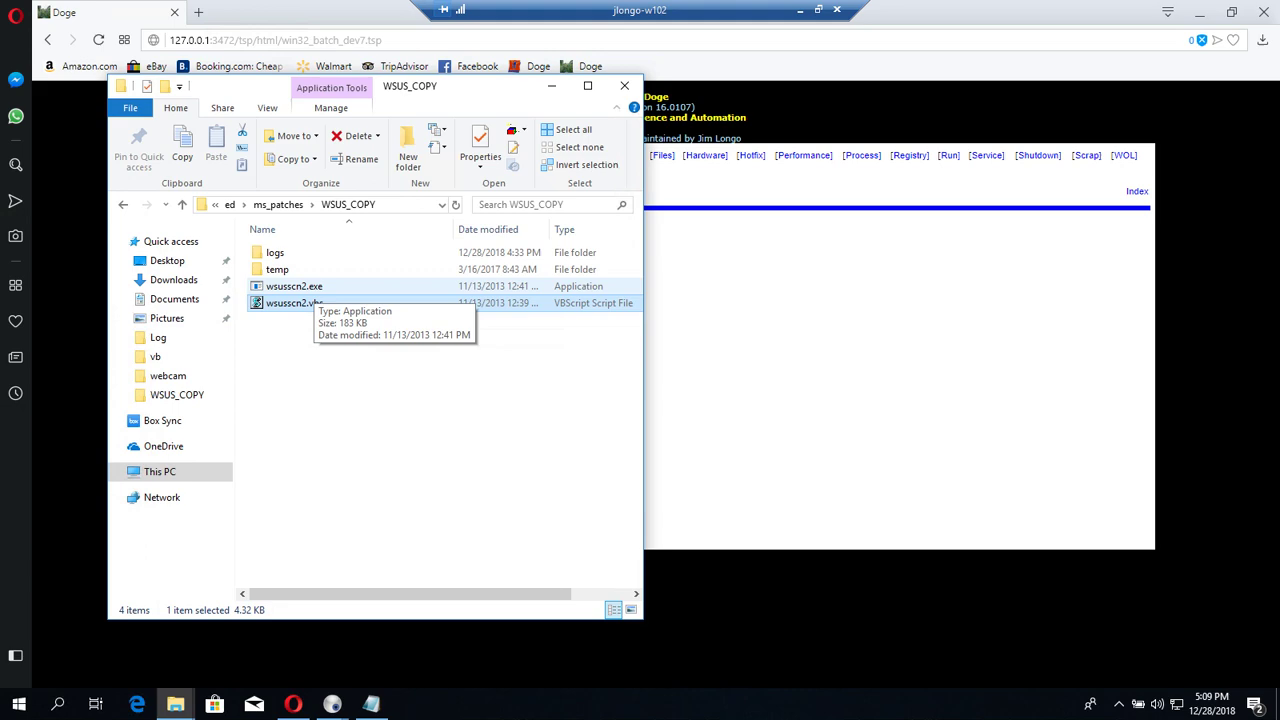
right_click(305, 301)
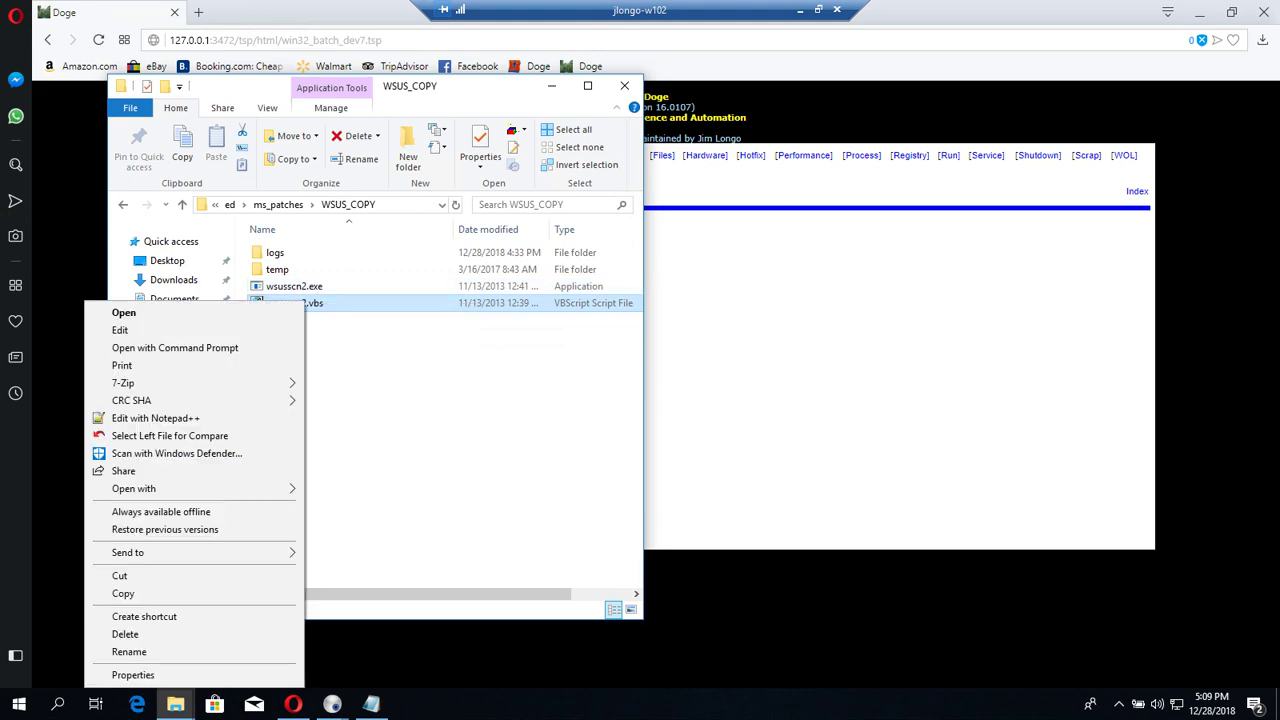
click(130, 329)
click(1067, 301)
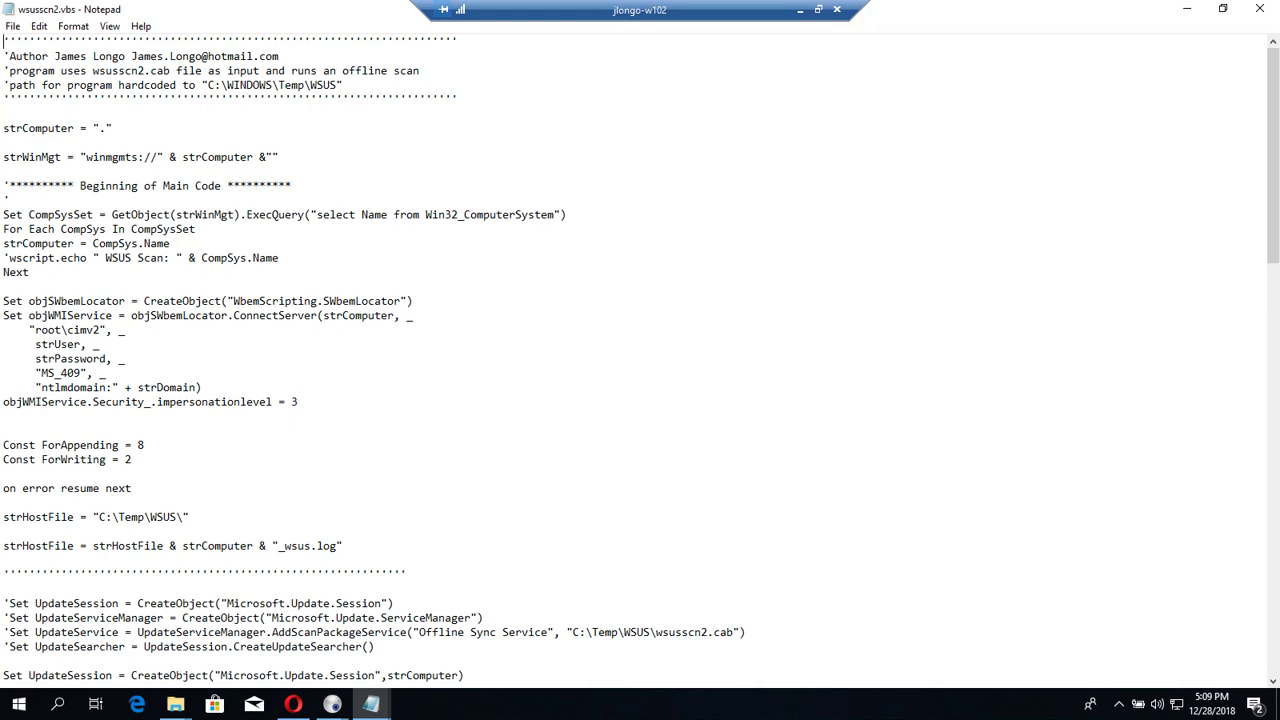
Step: Examine the wsusscn2.cab and Microsoft.Update.Session references in the script, close it, and move the WSUS_COPY window clear of the deploy form
scroll(640, 360, down, 4)
drag(734, 459, 656, 459)
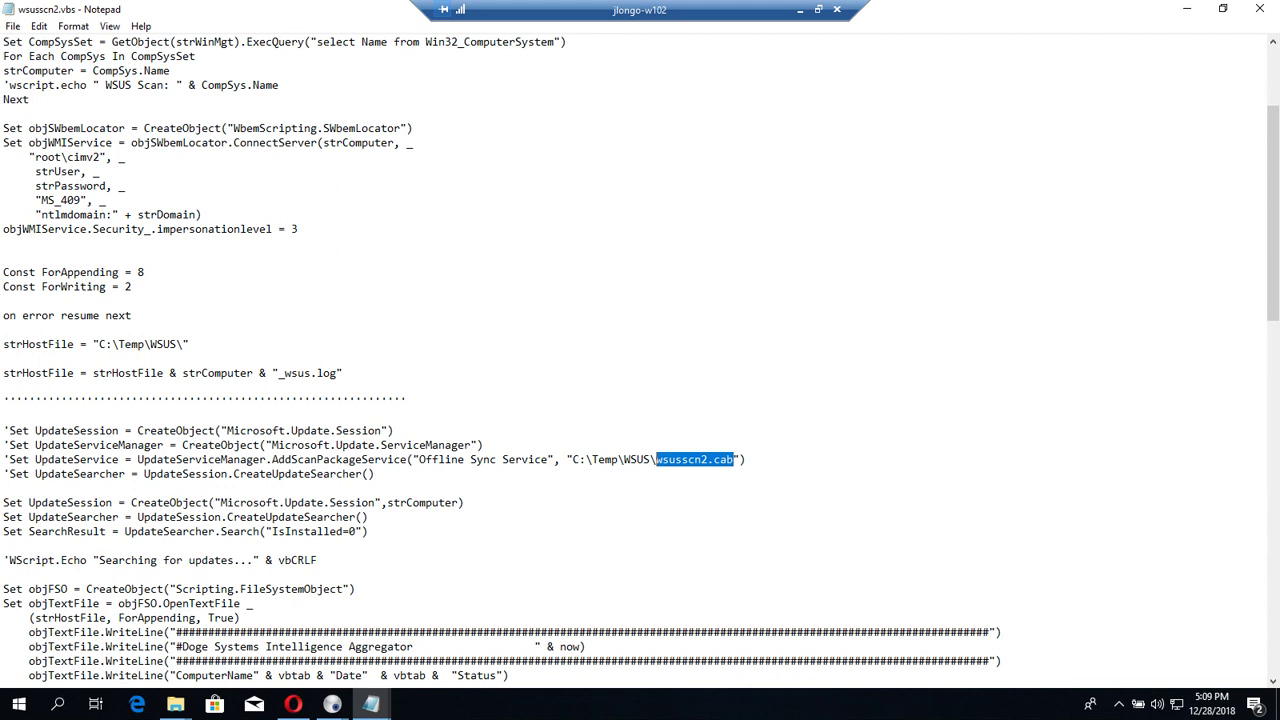
drag(376, 502, 221, 502)
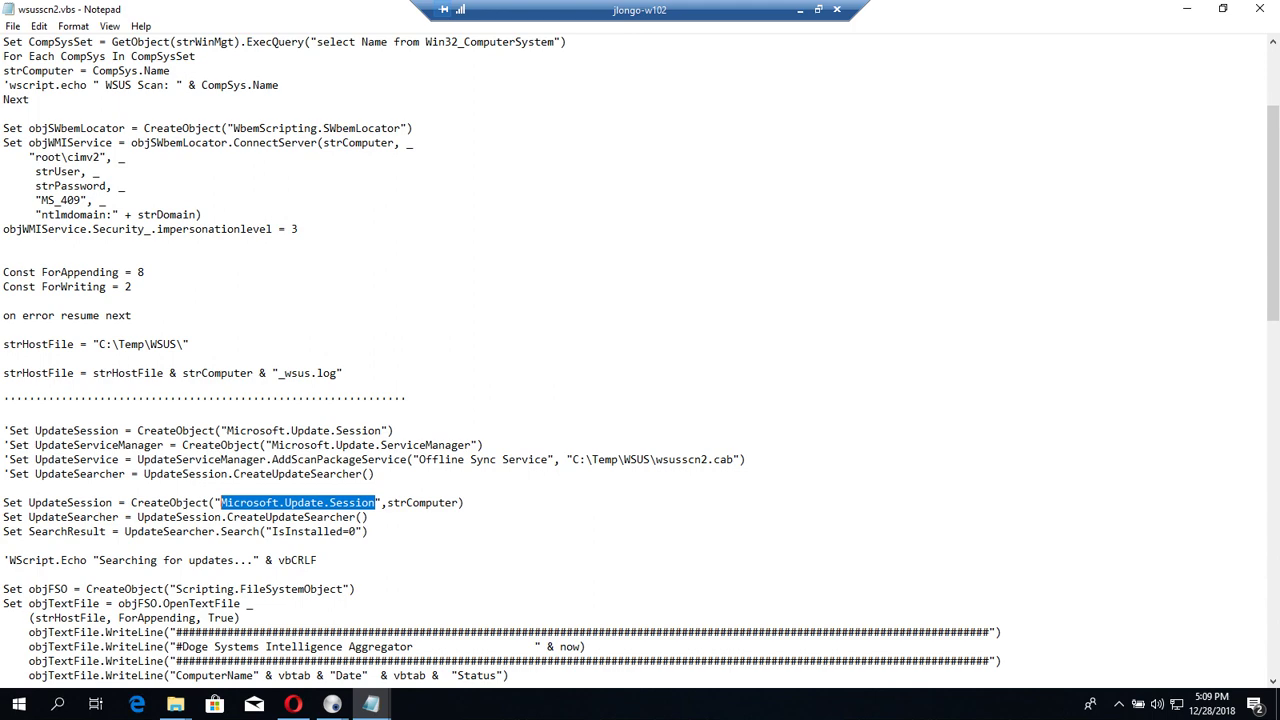
scroll(640, 360, down, 5)
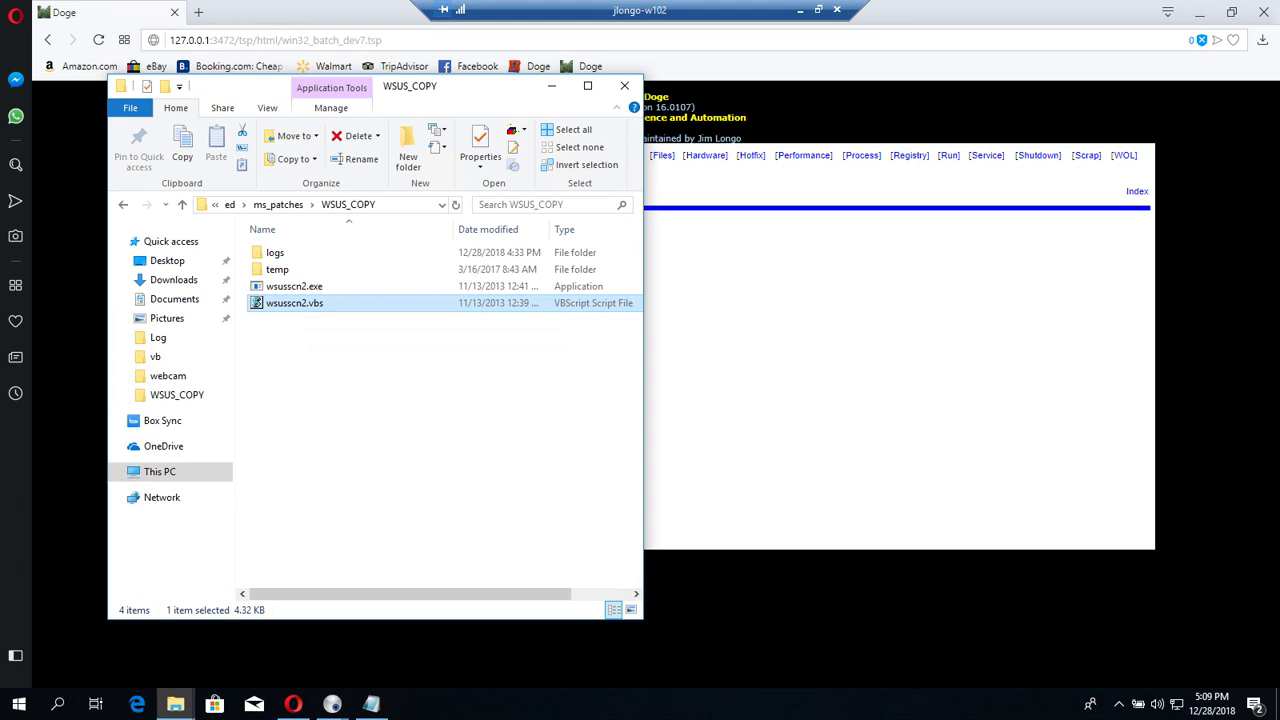
drag(470, 86, 867, 288)
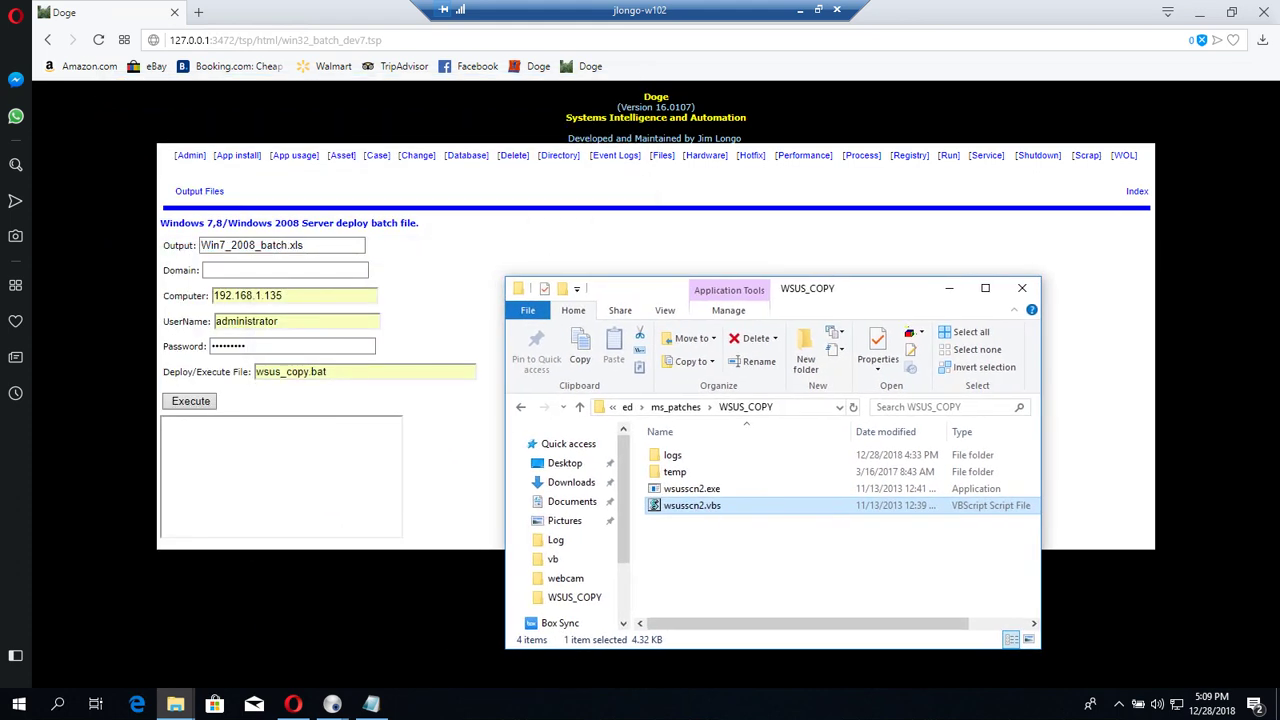
Step: Check the contents of the C:\temp folder on the 192.168.1.135 remote session and minimize that session
click(799, 10)
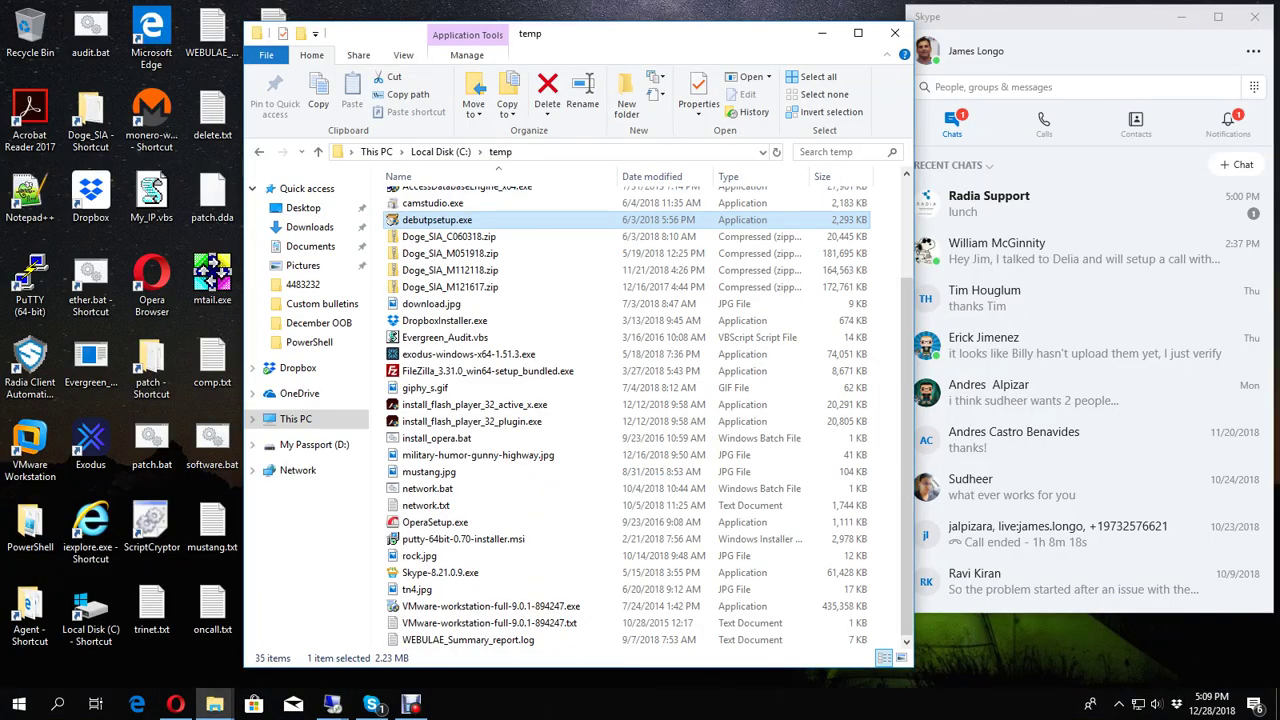
mouse_move(333, 704)
click(260, 640)
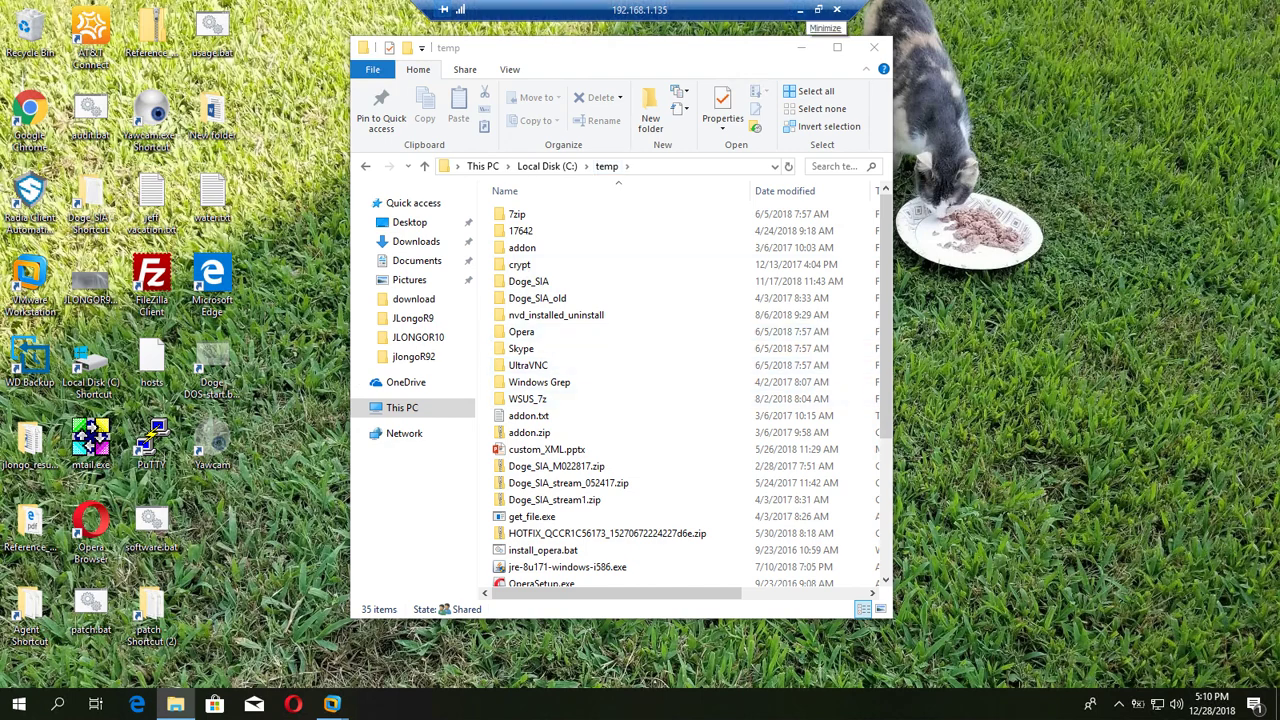
click(800, 10)
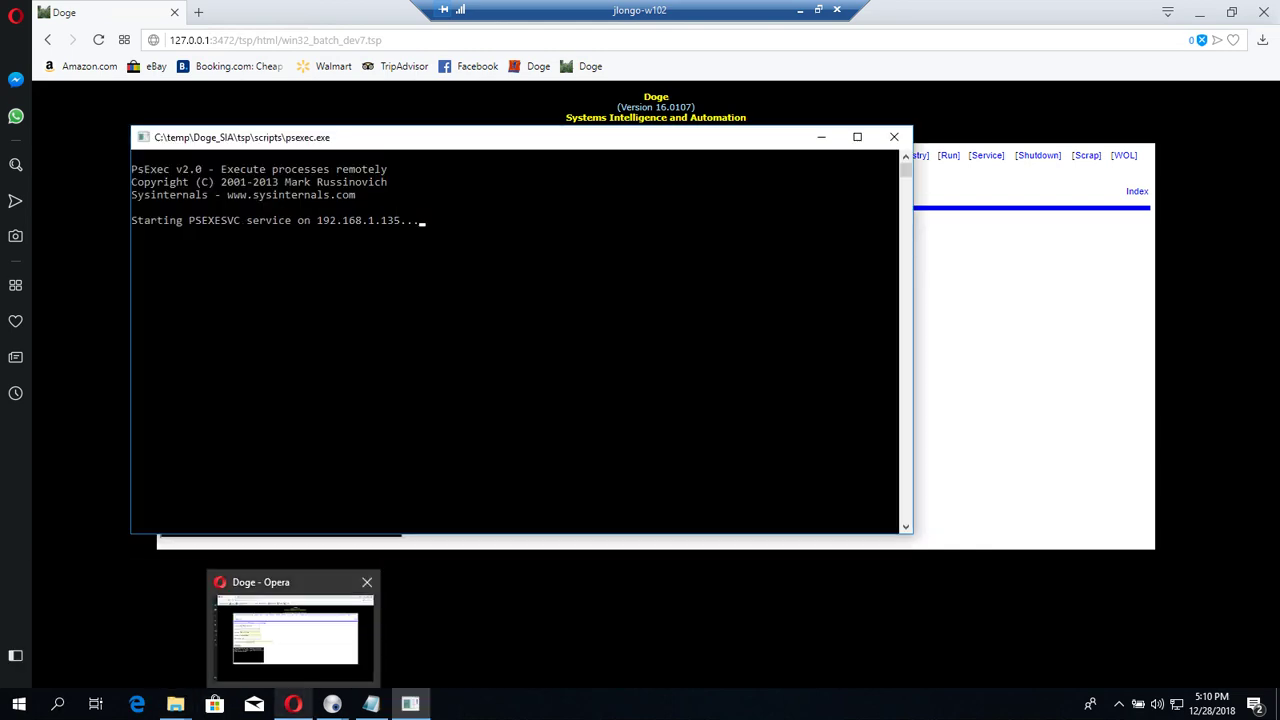
Step: Open wsus_copy.bat from the Doge_SIA scripts folder for editing and highlight the C:\temp\WSUS destination in its active xcopy line
mouse_move(175, 704)
click(52, 637)
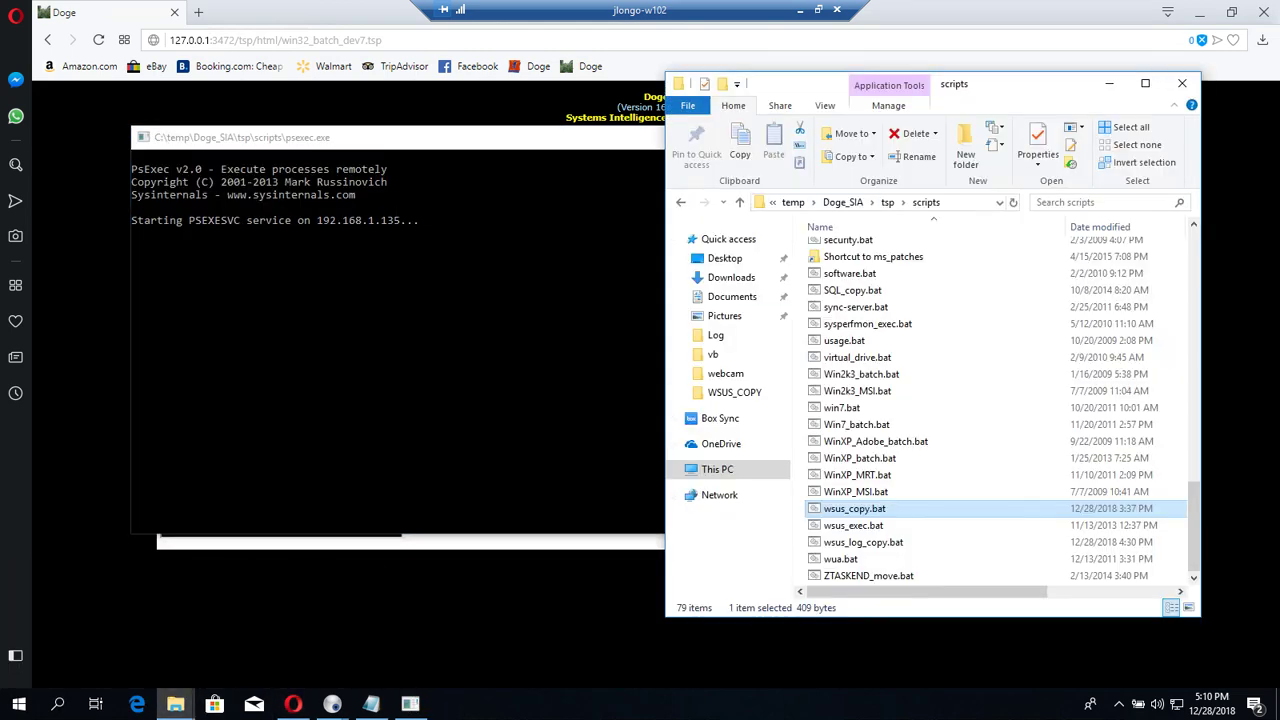
drag(966, 82, 1000, 80)
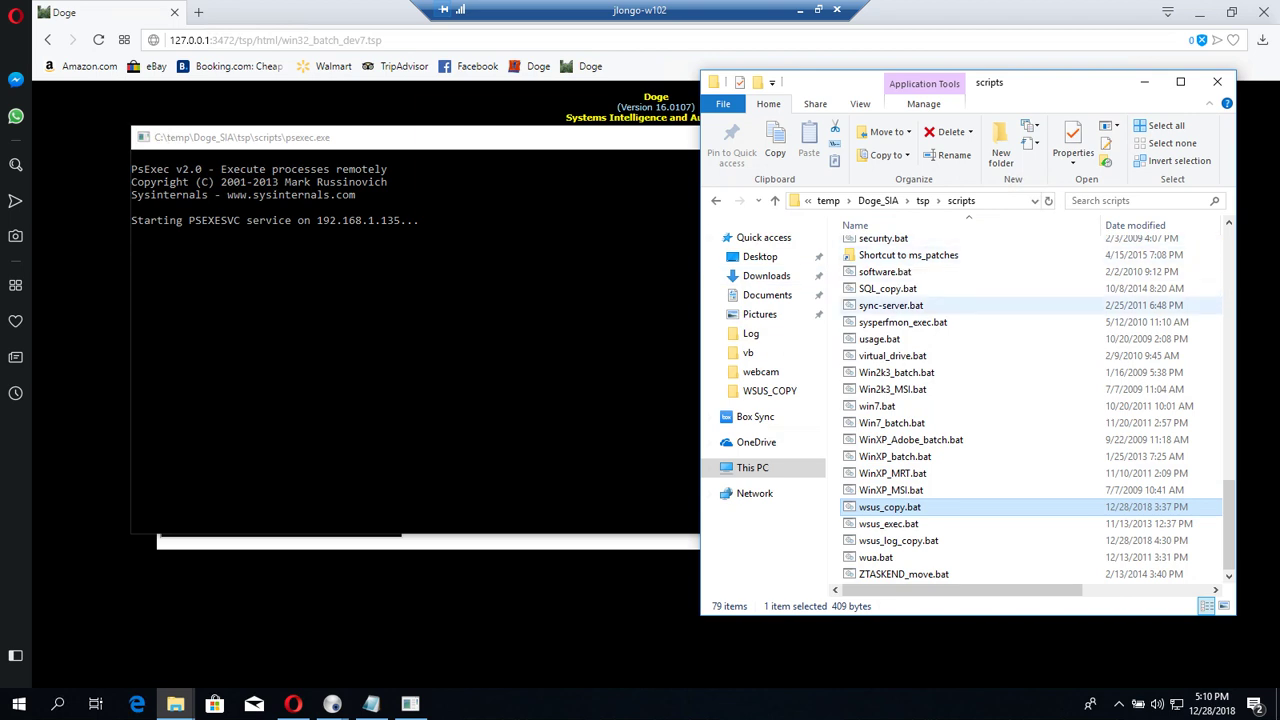
right_click(893, 507)
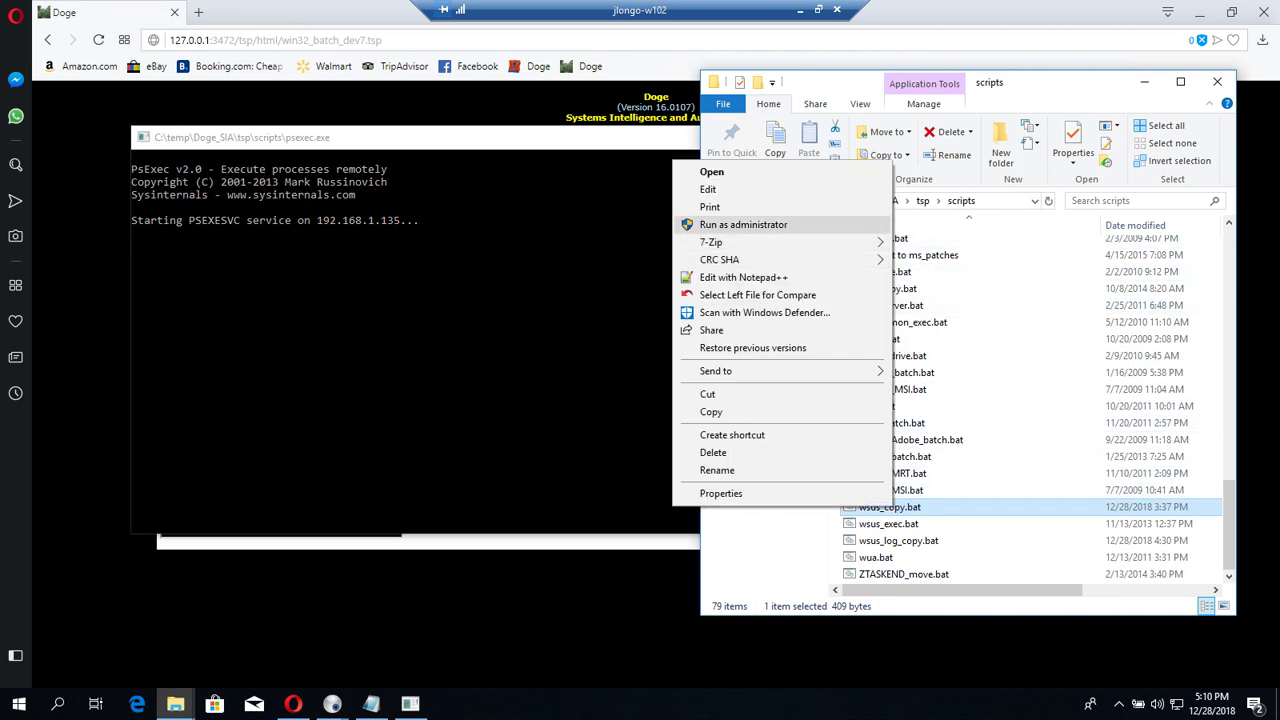
click(720, 190)
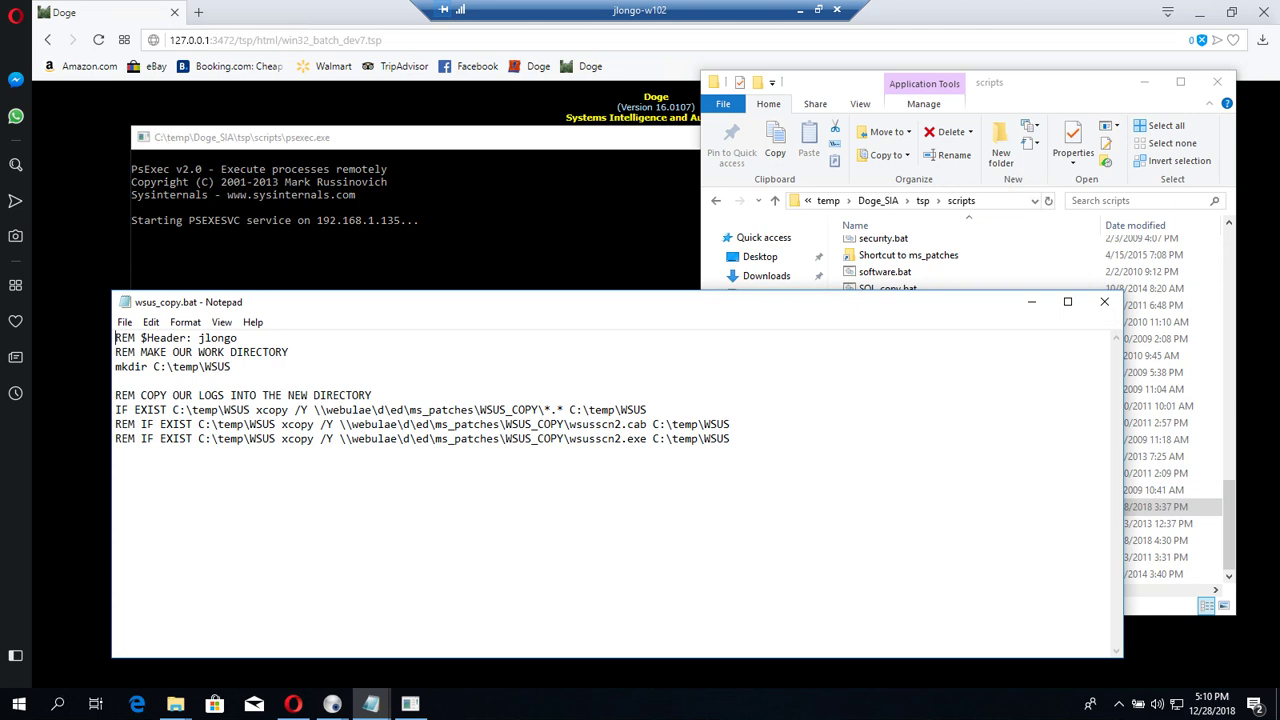
click(647, 438)
drag(647, 410, 569, 410)
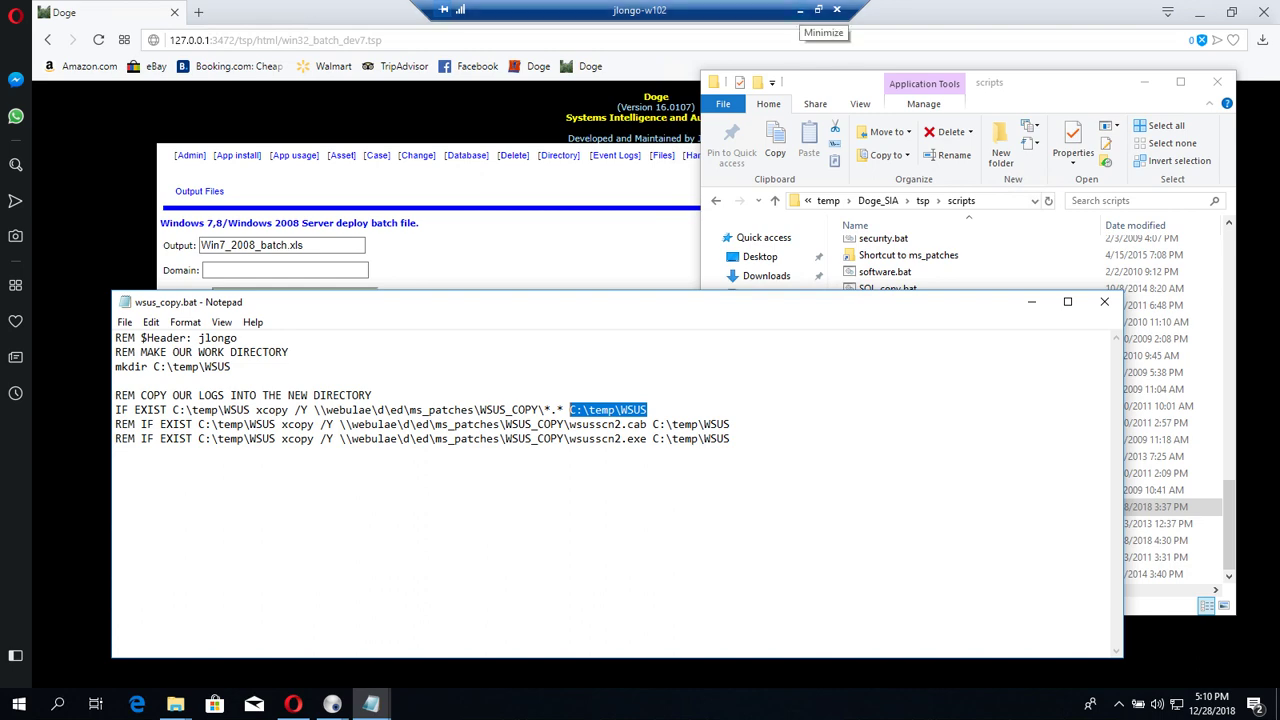
Step: Switch to the 192.168.1.135 remote session and open the WSUS folder in C:\temp to check the copied files
click(800, 10)
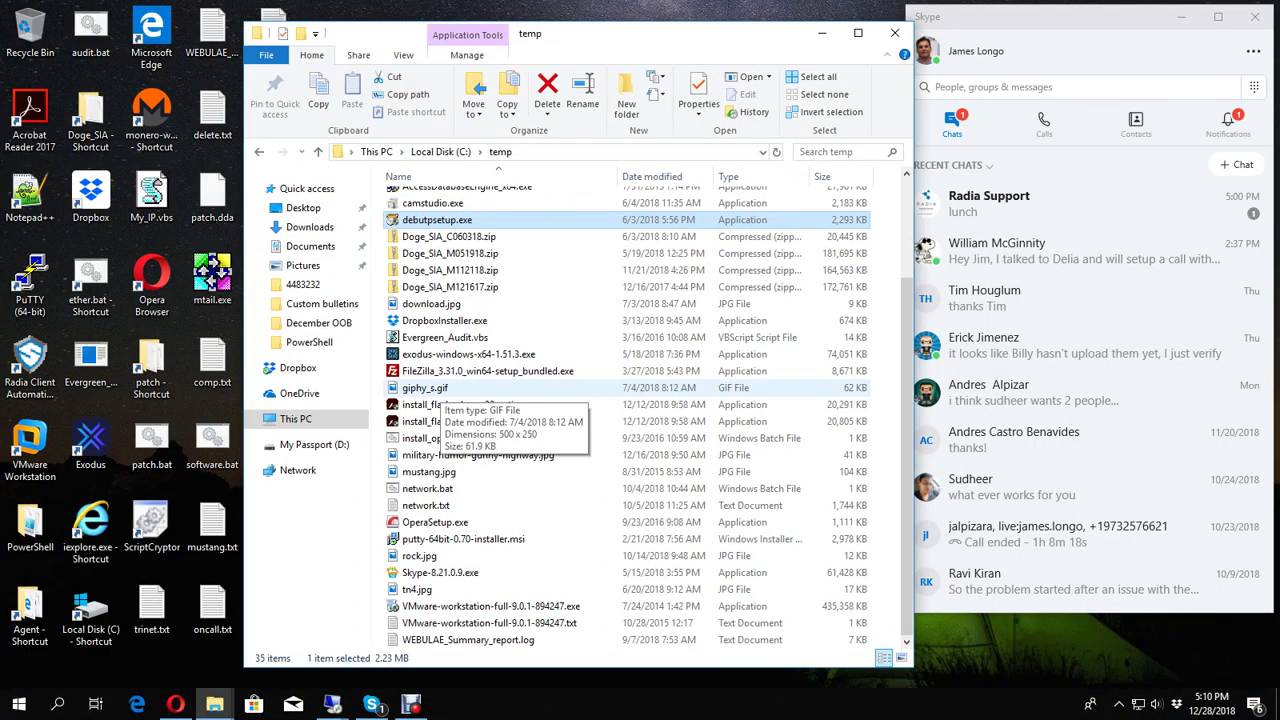
click(332, 705)
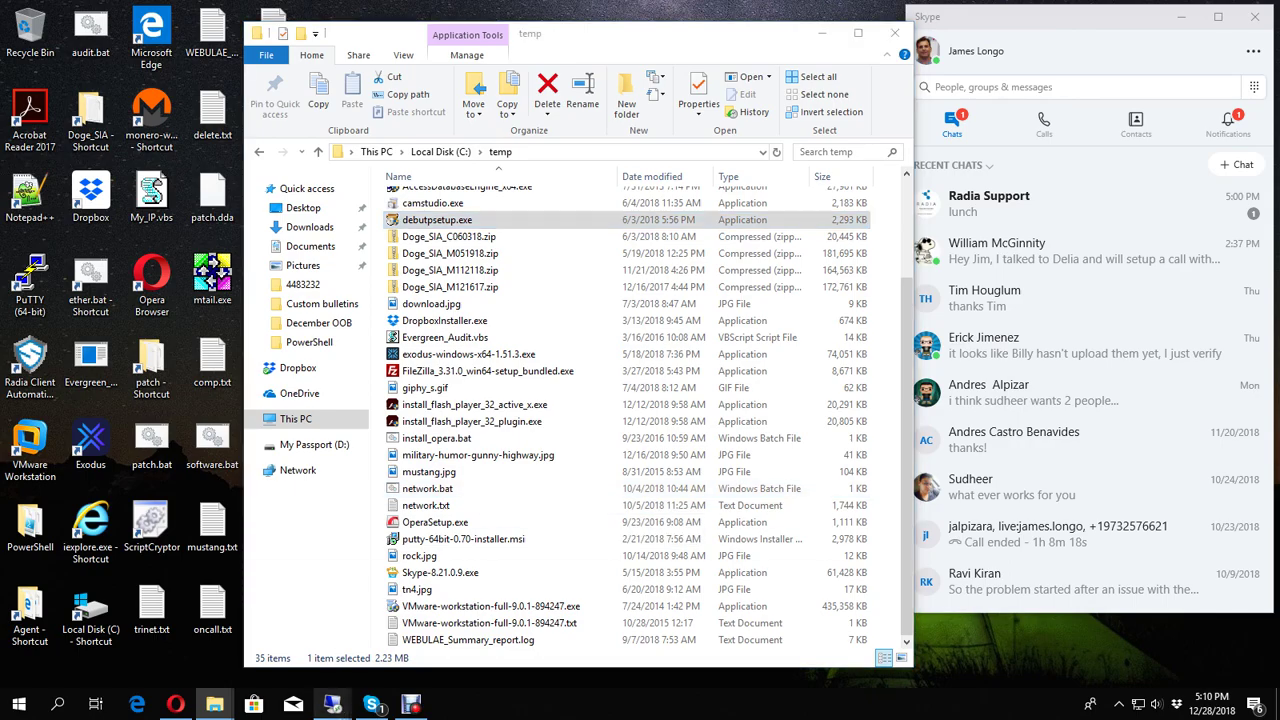
click(260, 630)
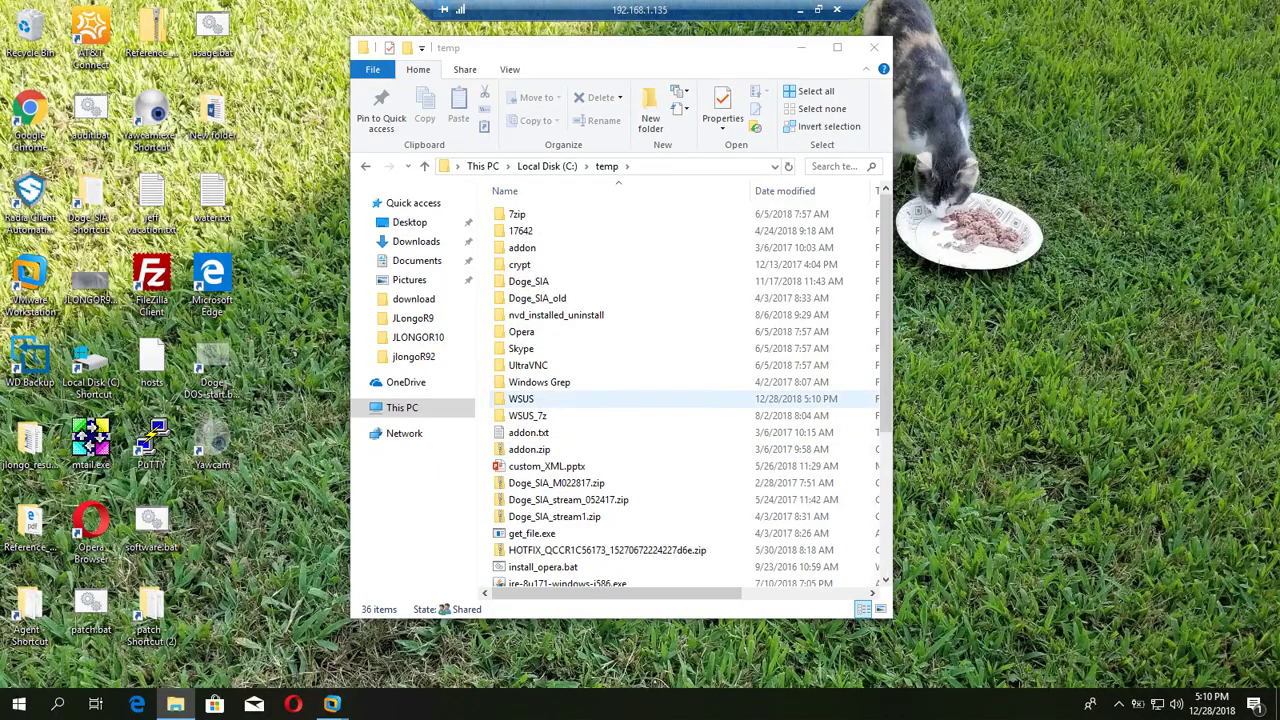
double_click(521, 398)
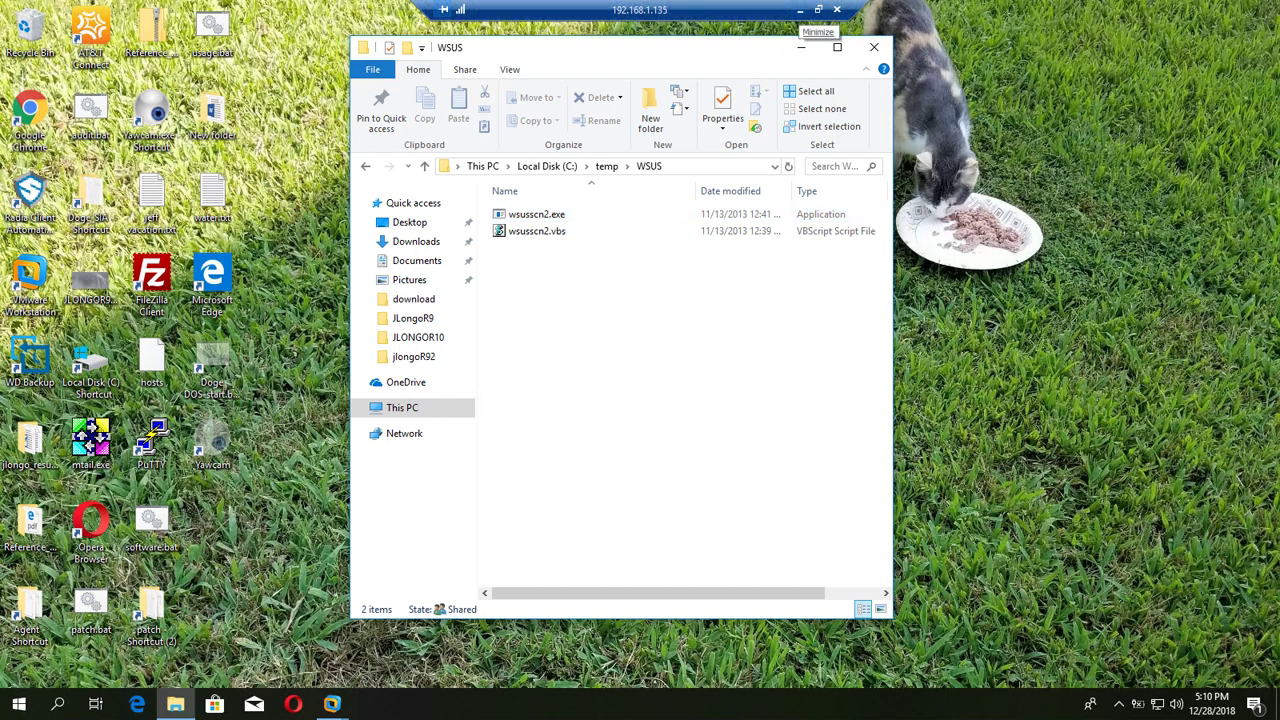
click(800, 10)
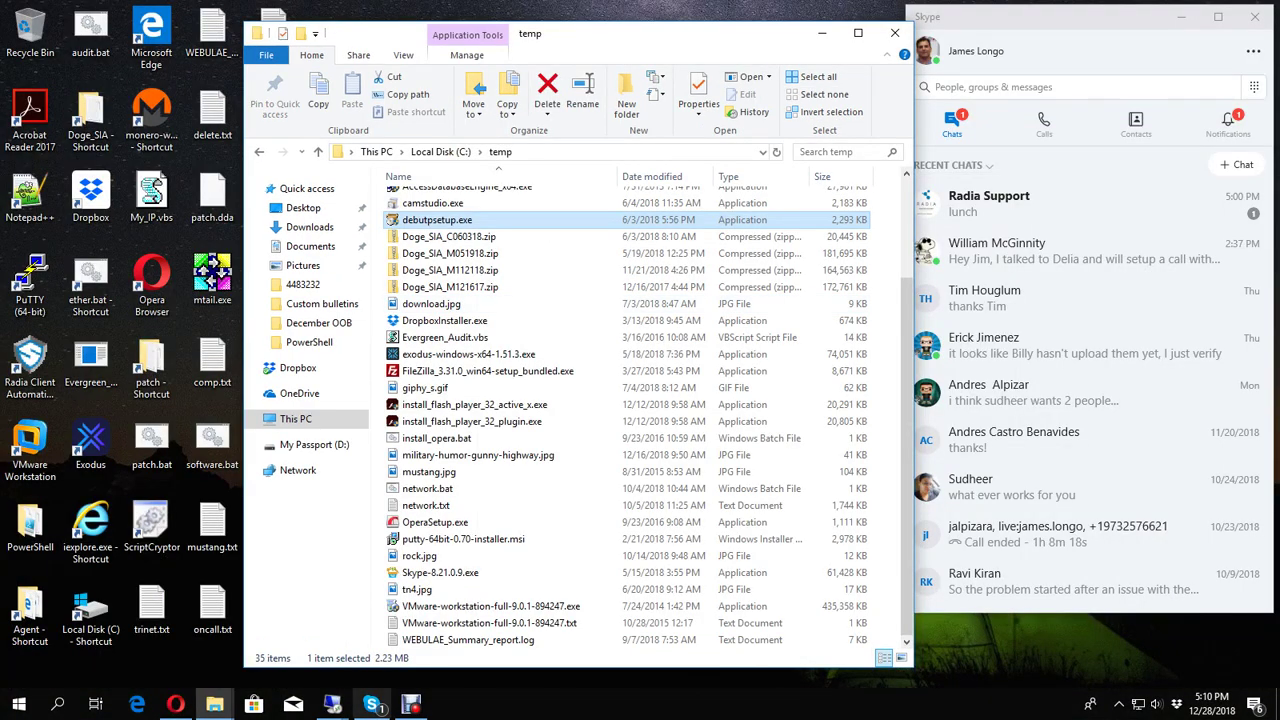
mouse_move(333, 705)
click(783, 632)
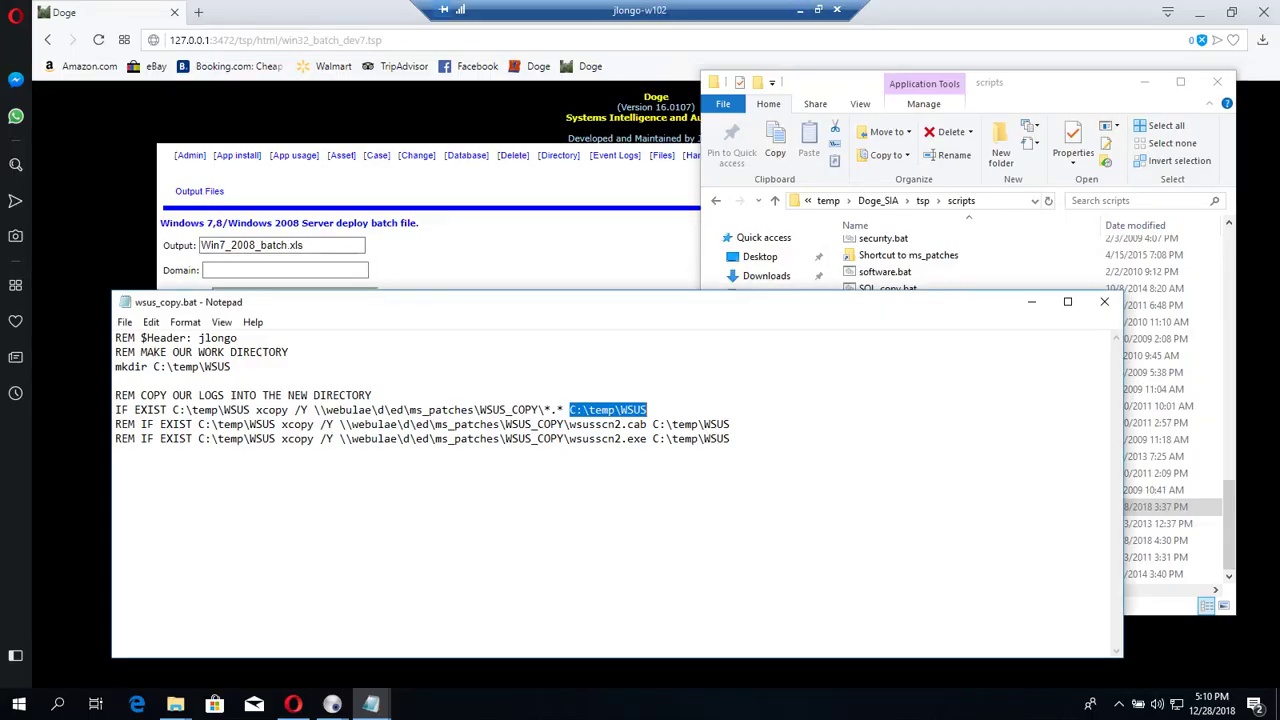
click(1104, 301)
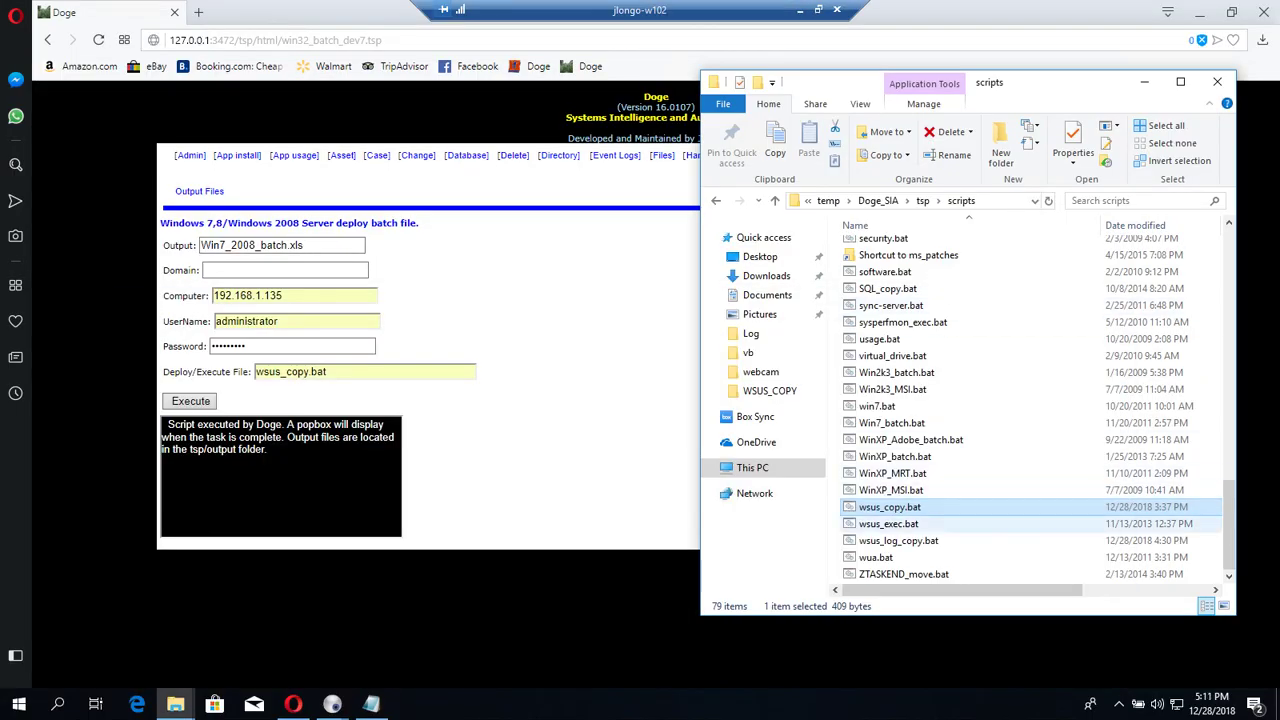
Step: Open wsus_exec.bat from the scripts folder for editing, review its contents, and close it
right_click(888, 524)
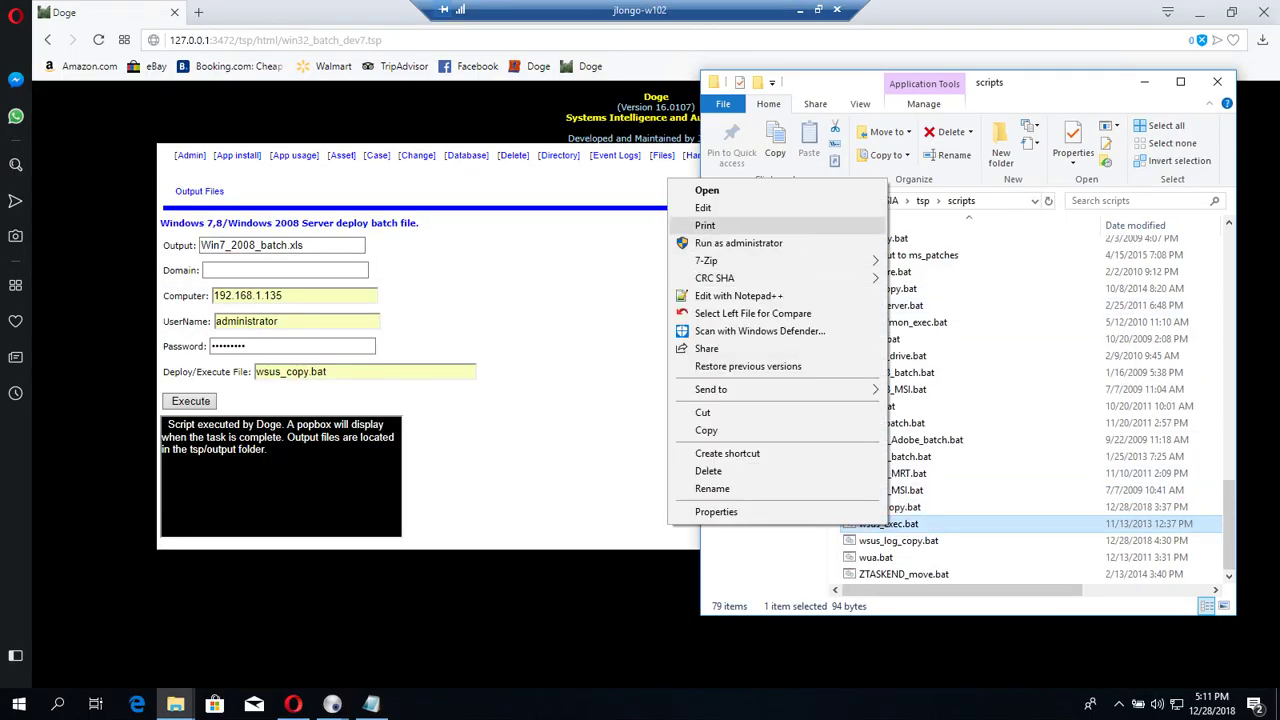
click(703, 207)
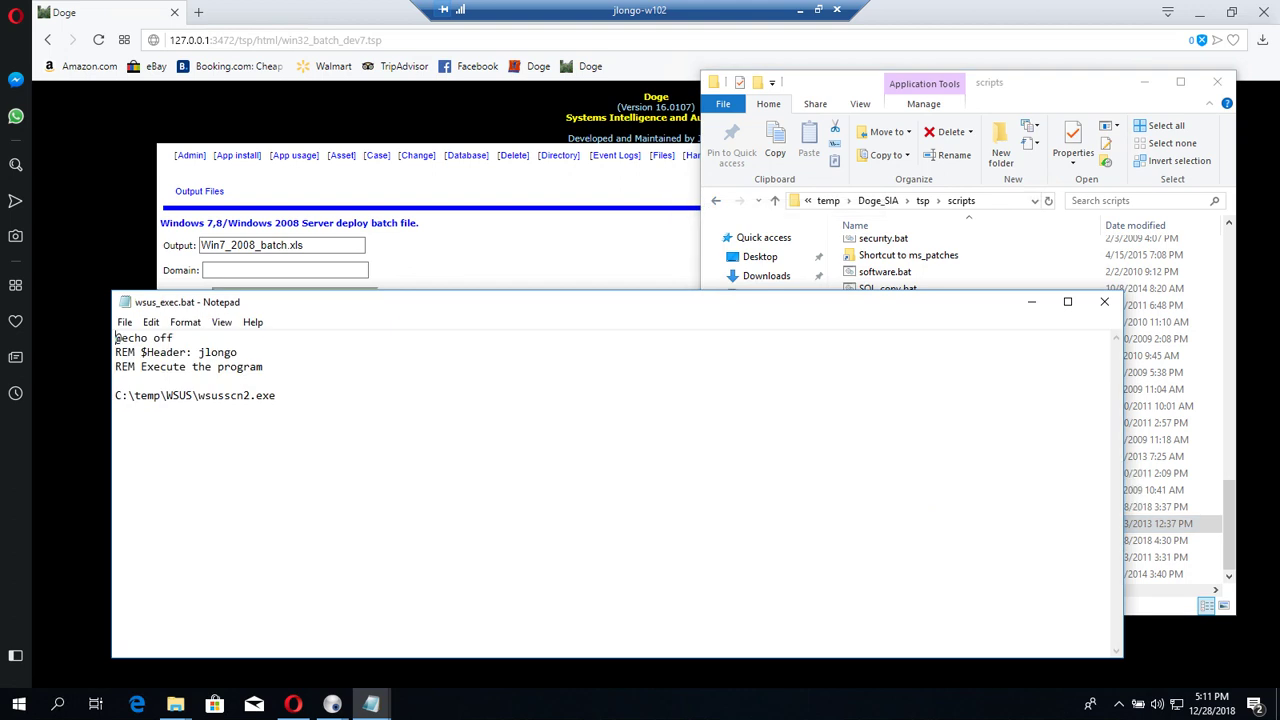
click(1104, 301)
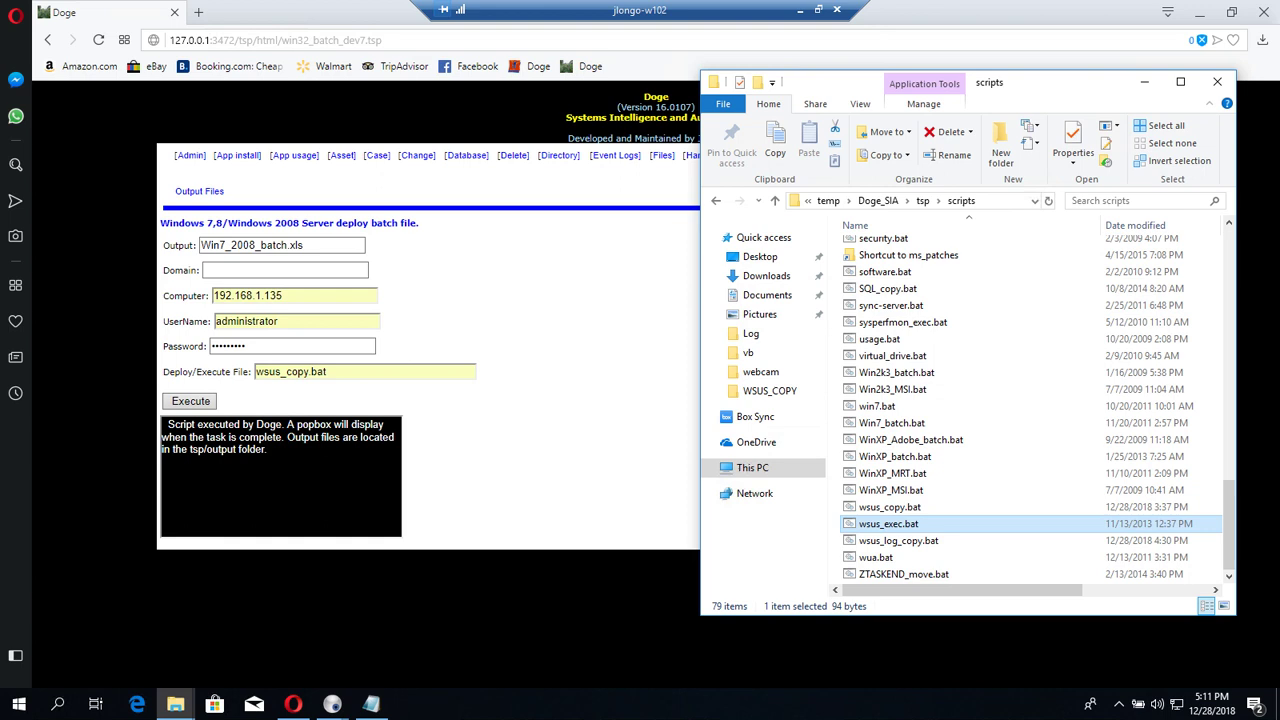
Step: Change the Deploy/Execute File to wsus_exec.bat, execute the deployment on 192.168.1.135, and dismiss the completion message
click(307, 371)
key(BackSpace)
key(BackSpace)
key(BackSpace)
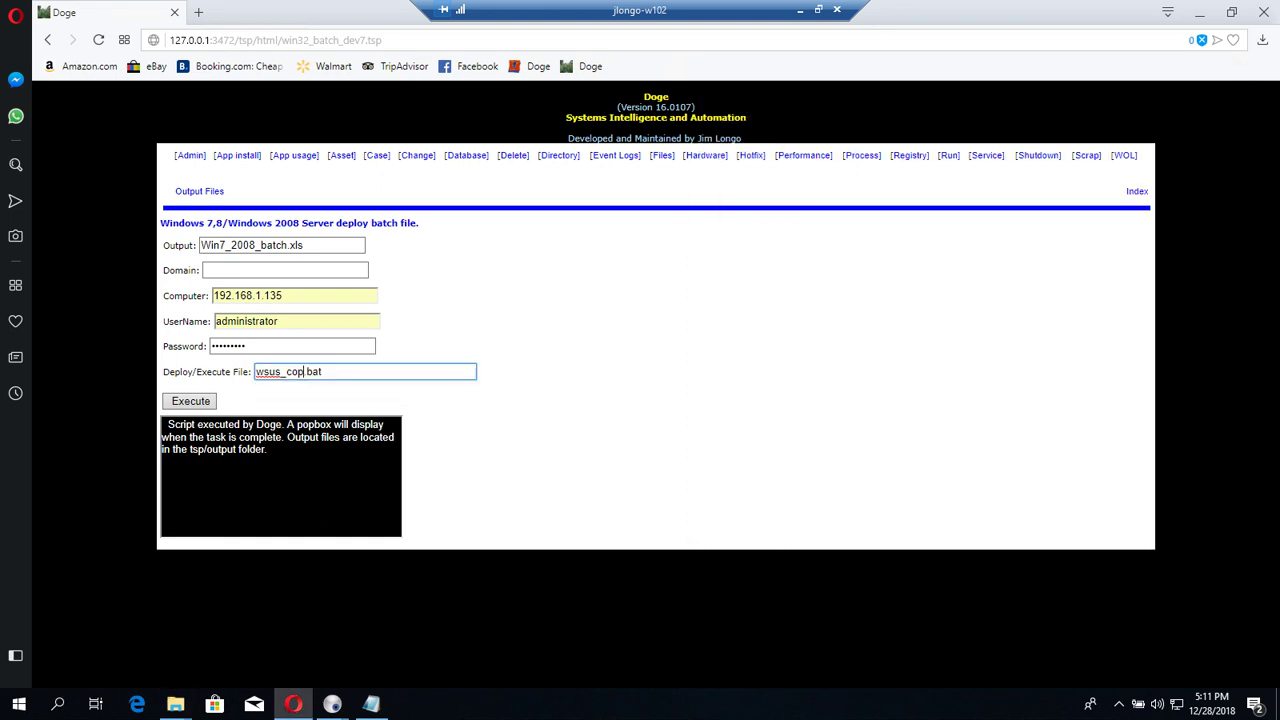
key(BackSpace)
text(exec)
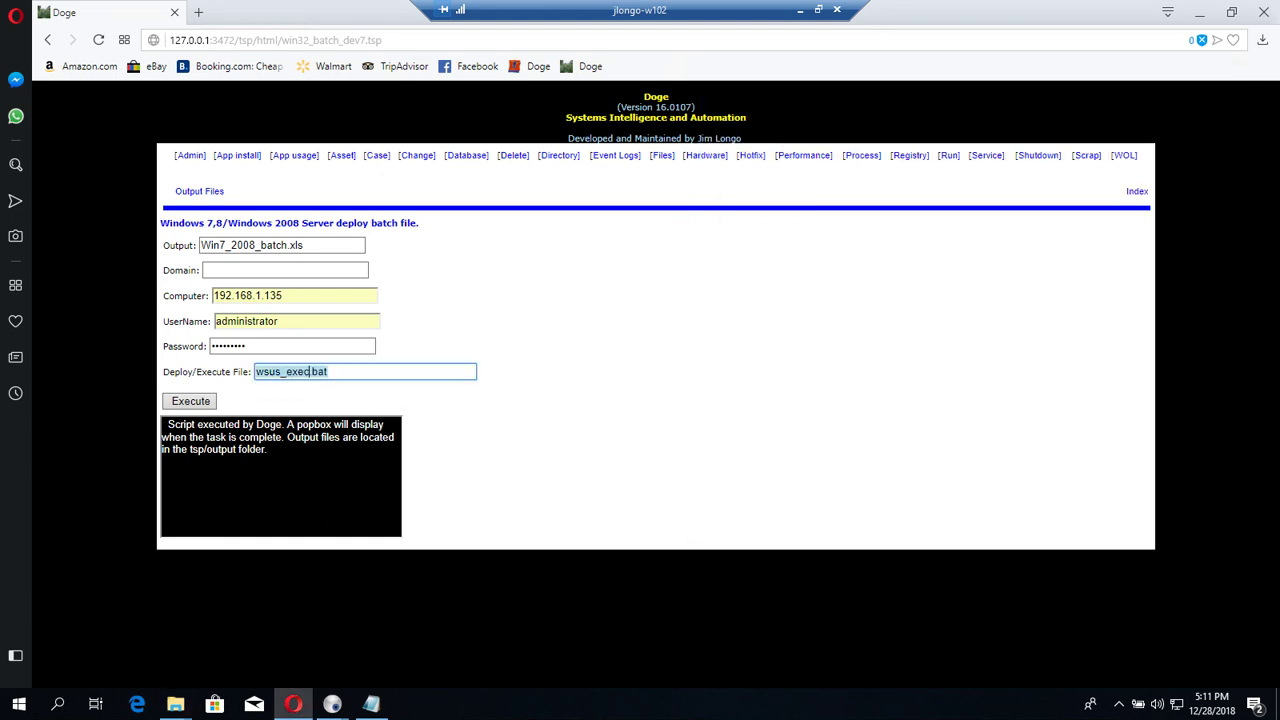
key(Tab)
key(Return)
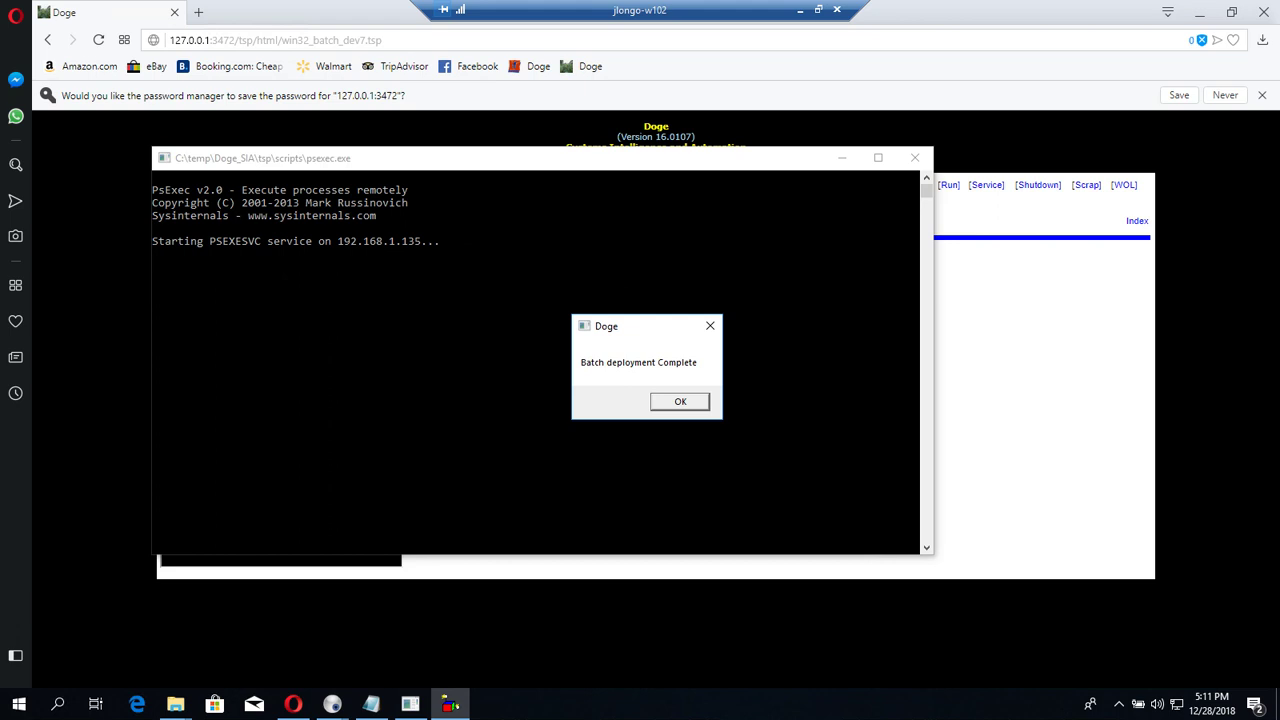
key(Return)
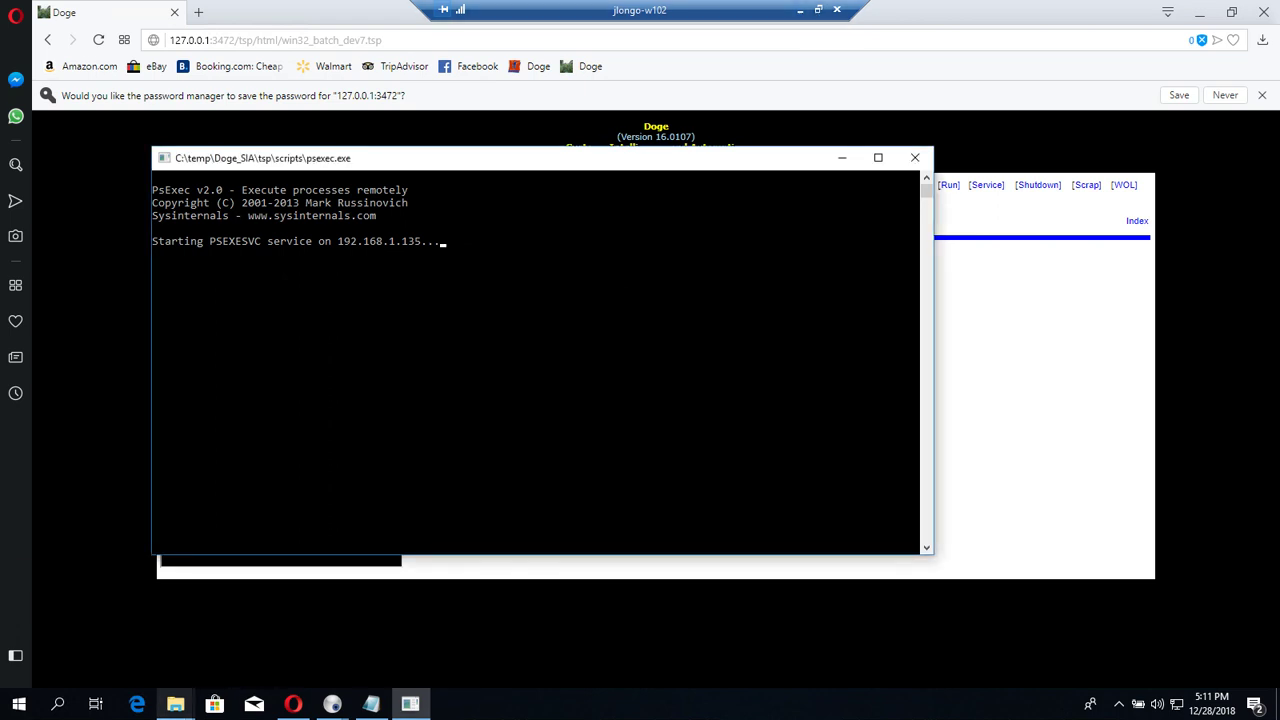
Step: Switch to the 192.168.1.135 remote session, review all entries of JLONGO-W10_wsus.log in C:\temp\WSUS, and close the log
mouse_move(332, 704)
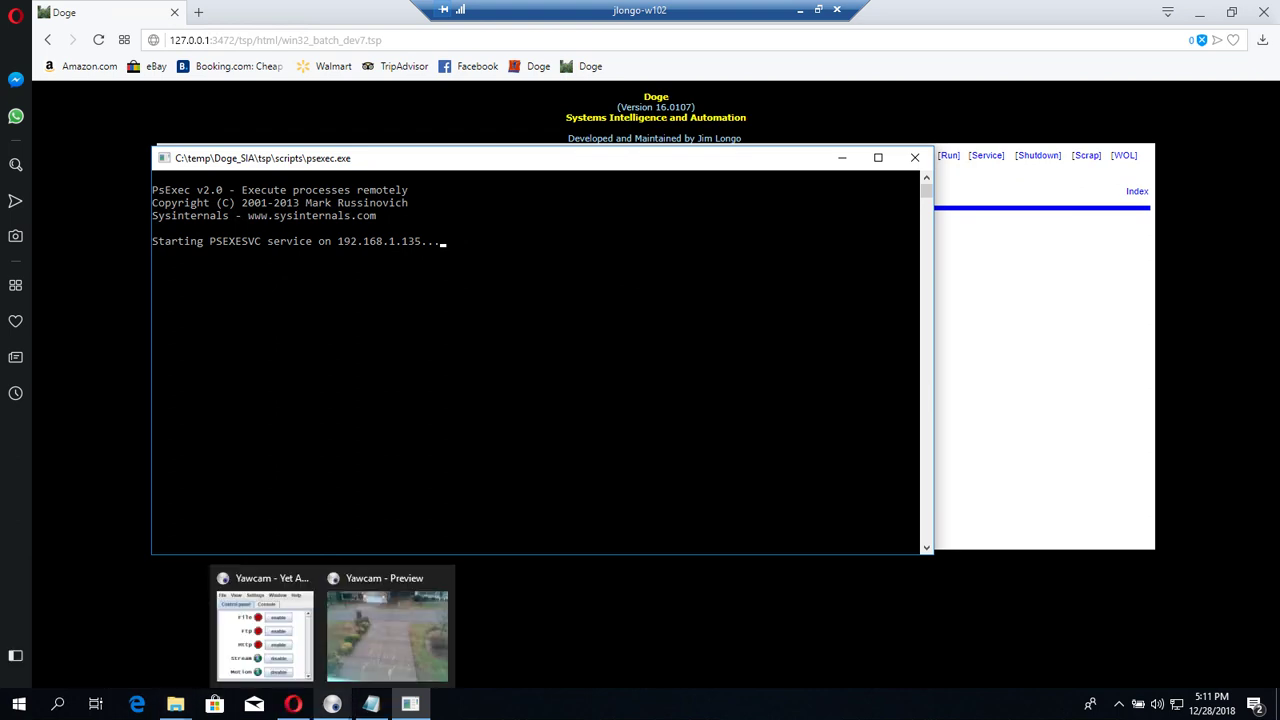
click(800, 10)
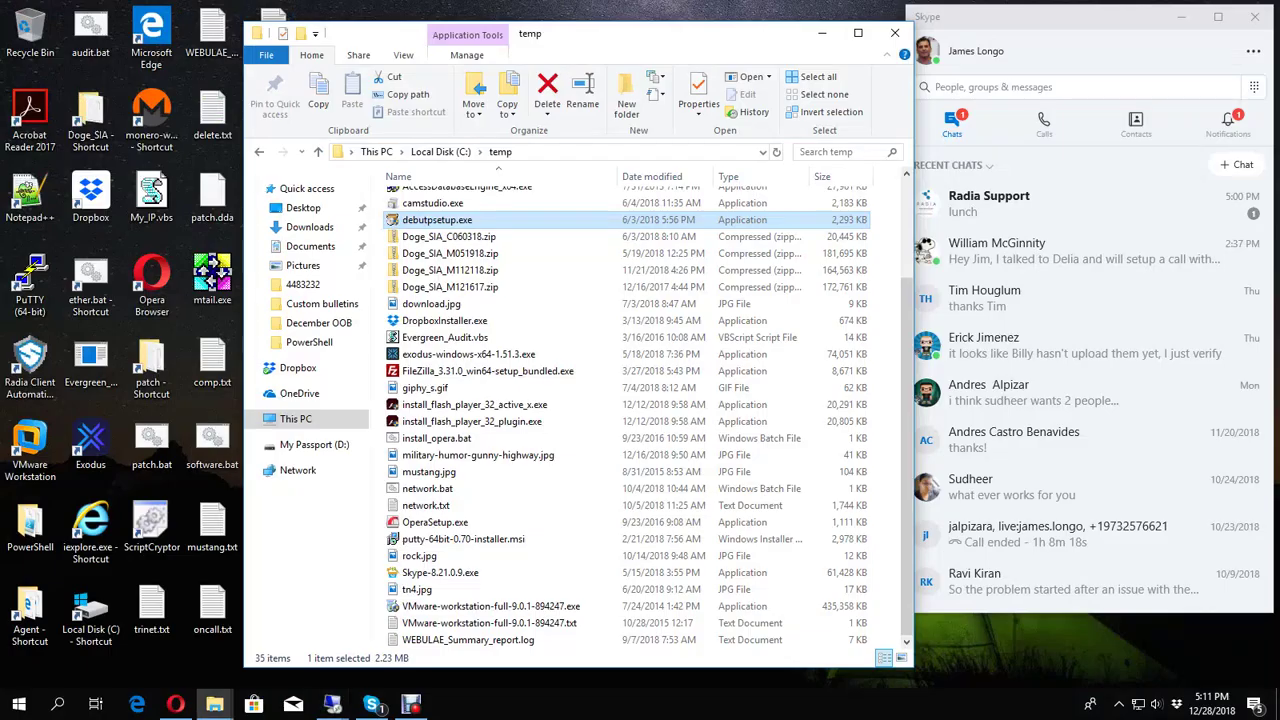
click(332, 704)
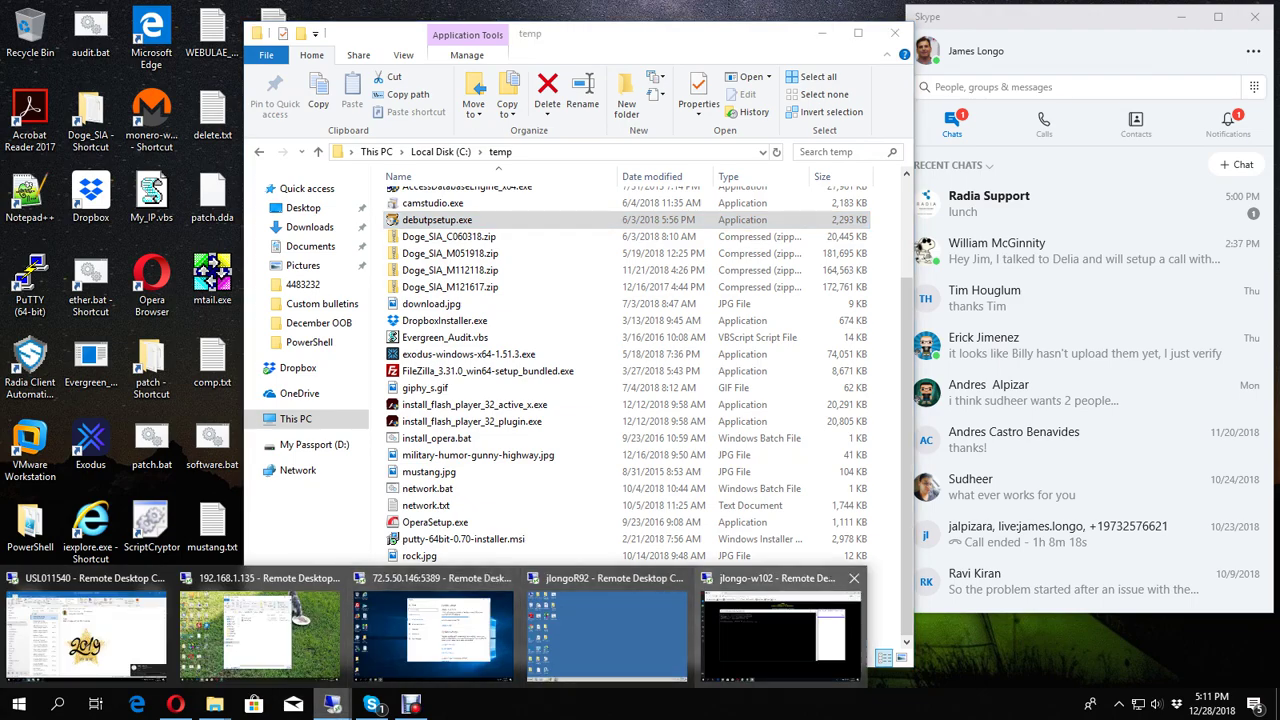
click(259, 632)
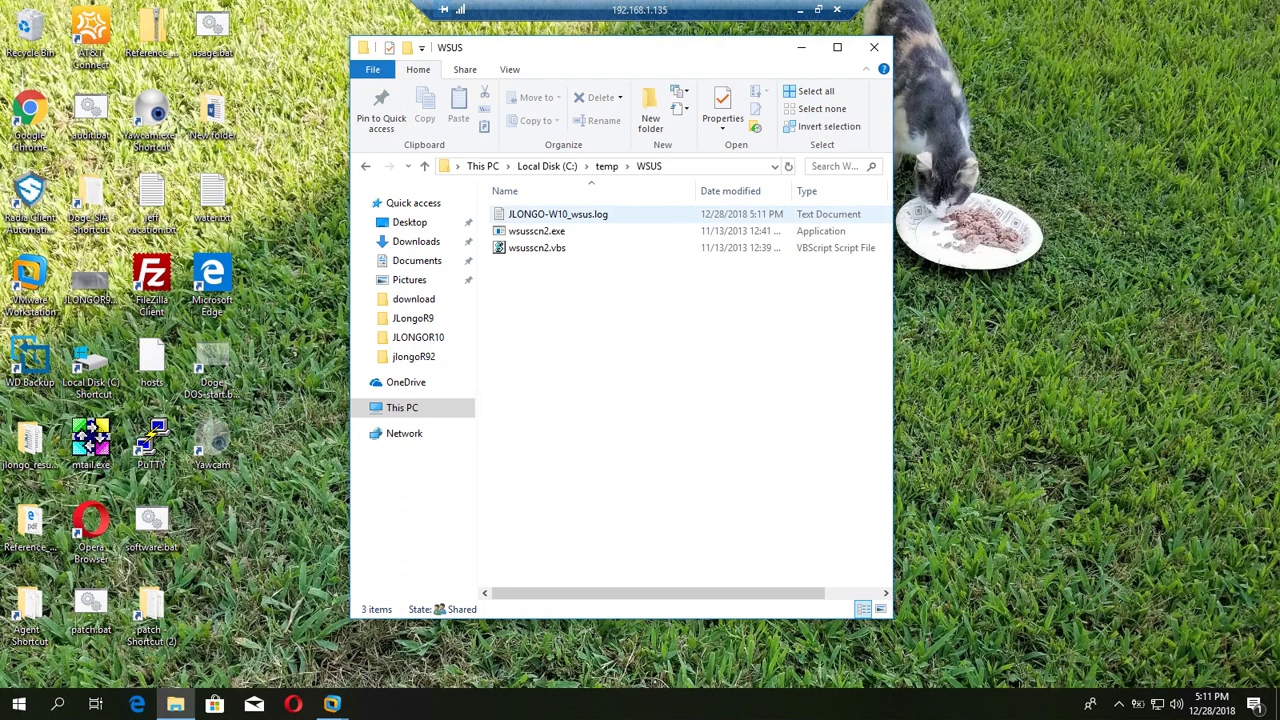
double_click(557, 214)
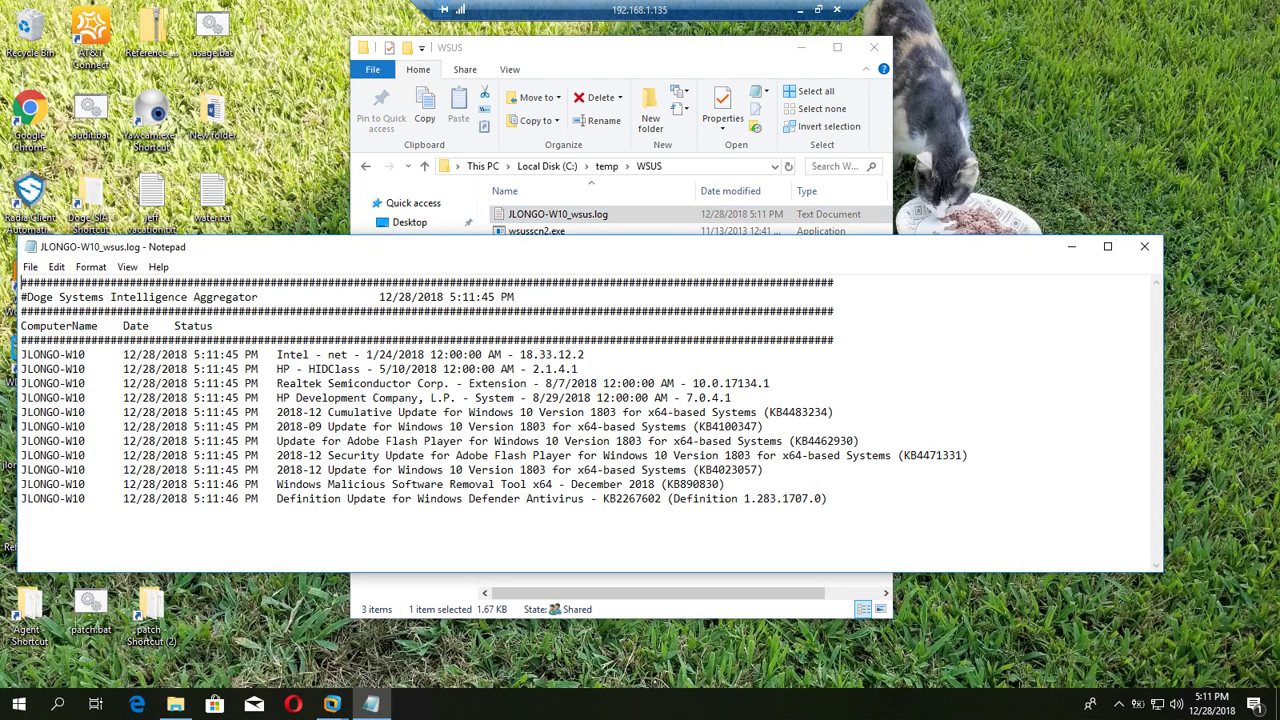
drag(840, 500, 380, 209)
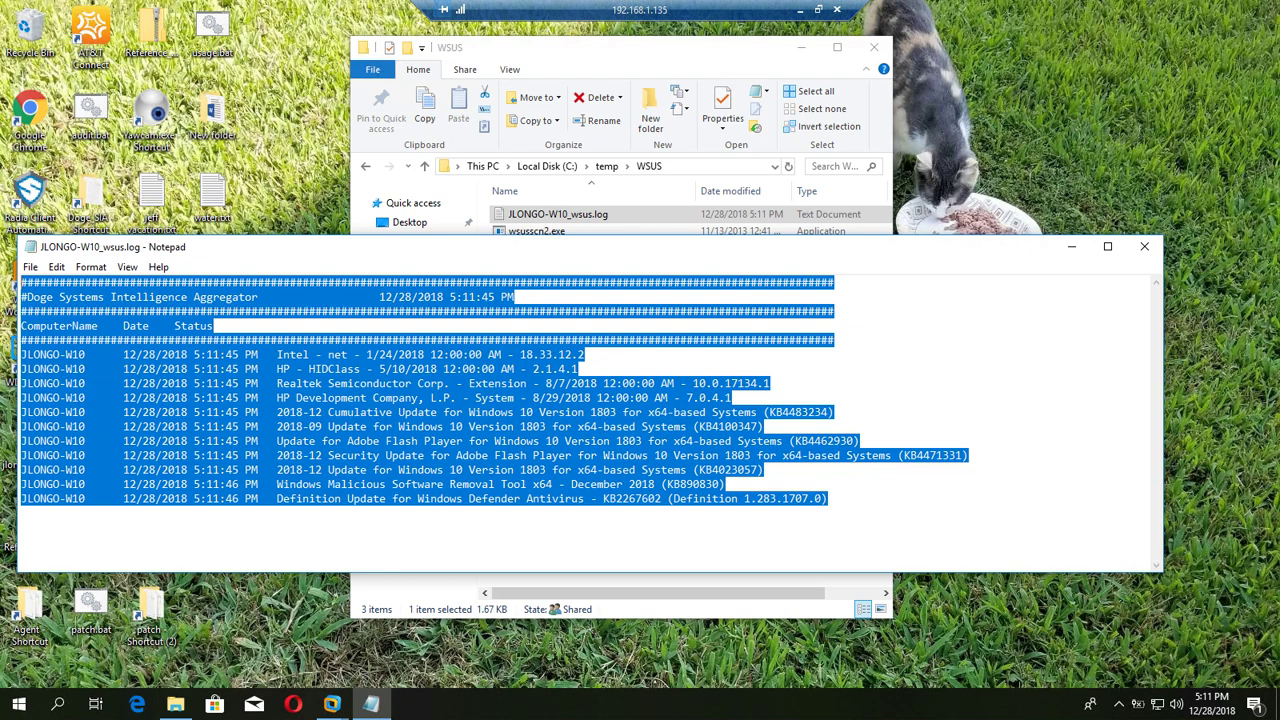
click(1144, 246)
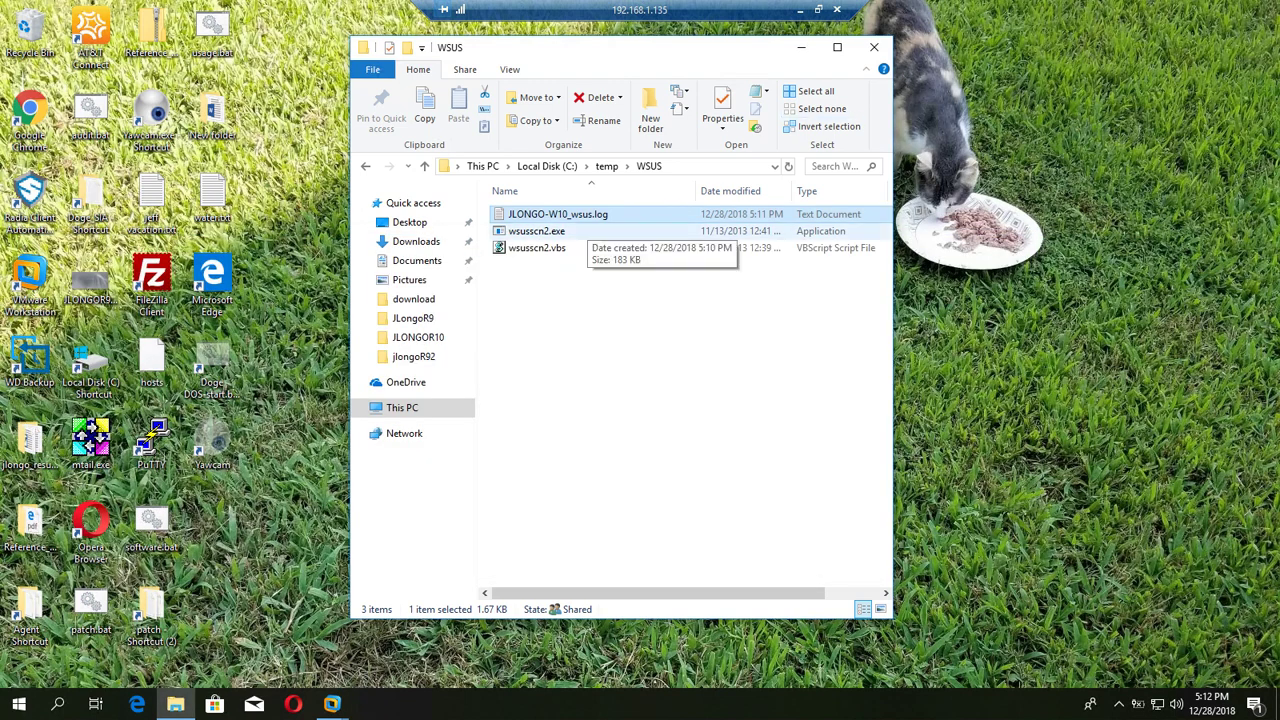
click(800, 9)
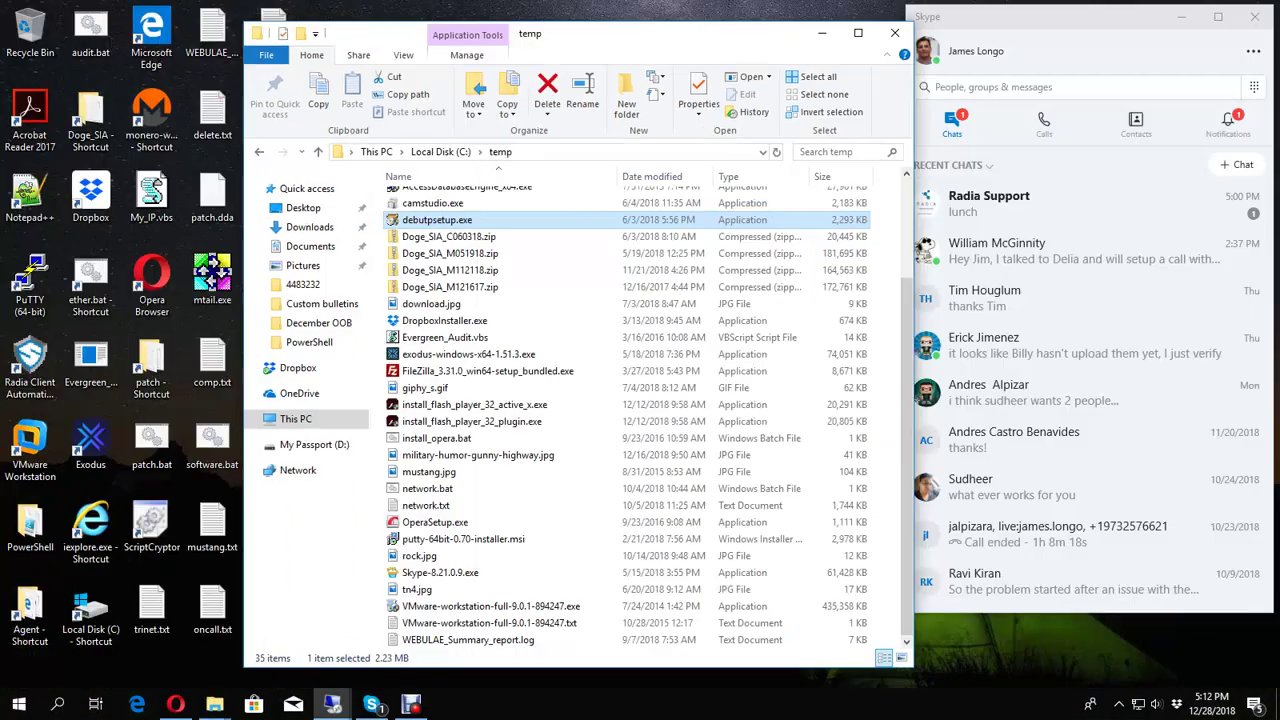
click(332, 704)
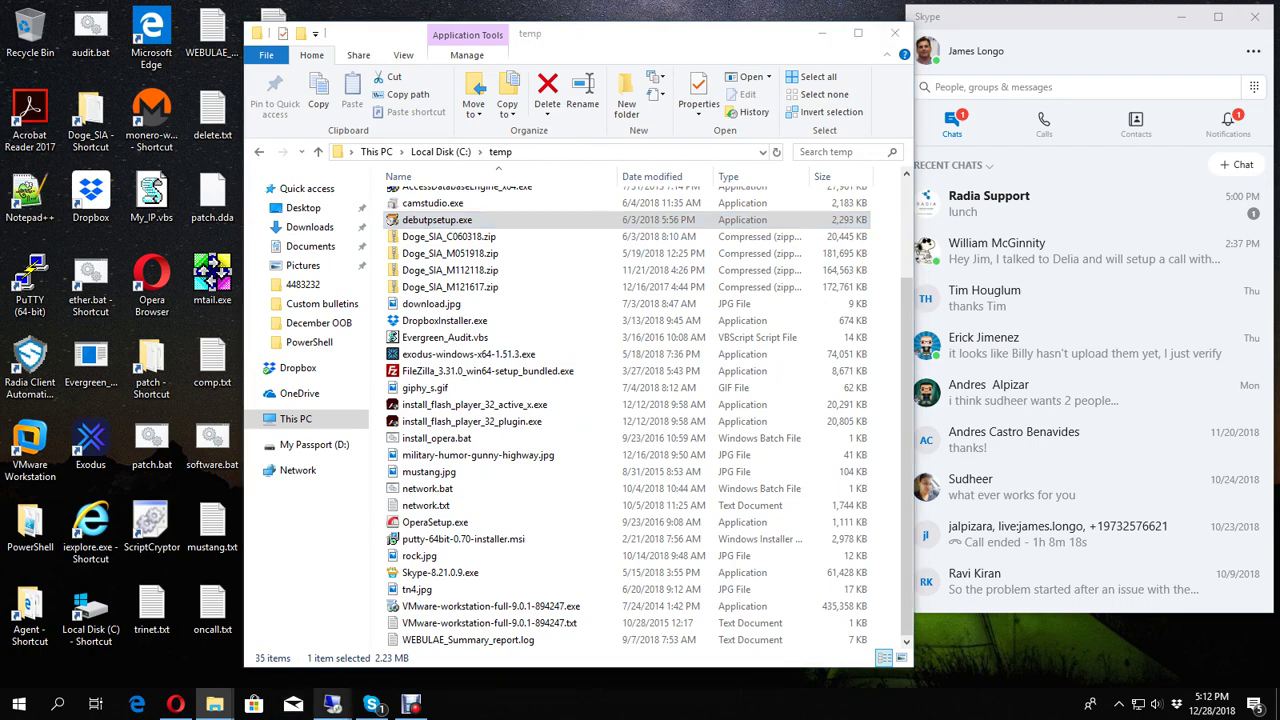
click(332, 704)
click(780, 625)
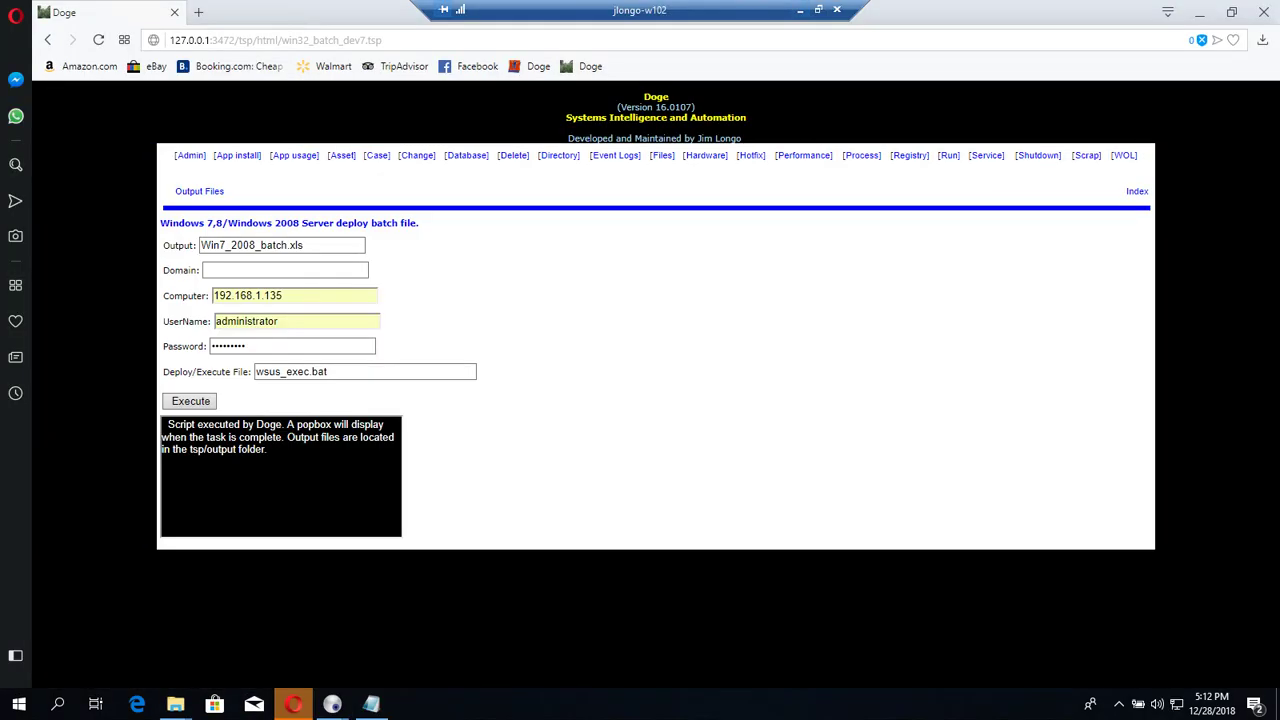
drag(327, 371, 286, 371)
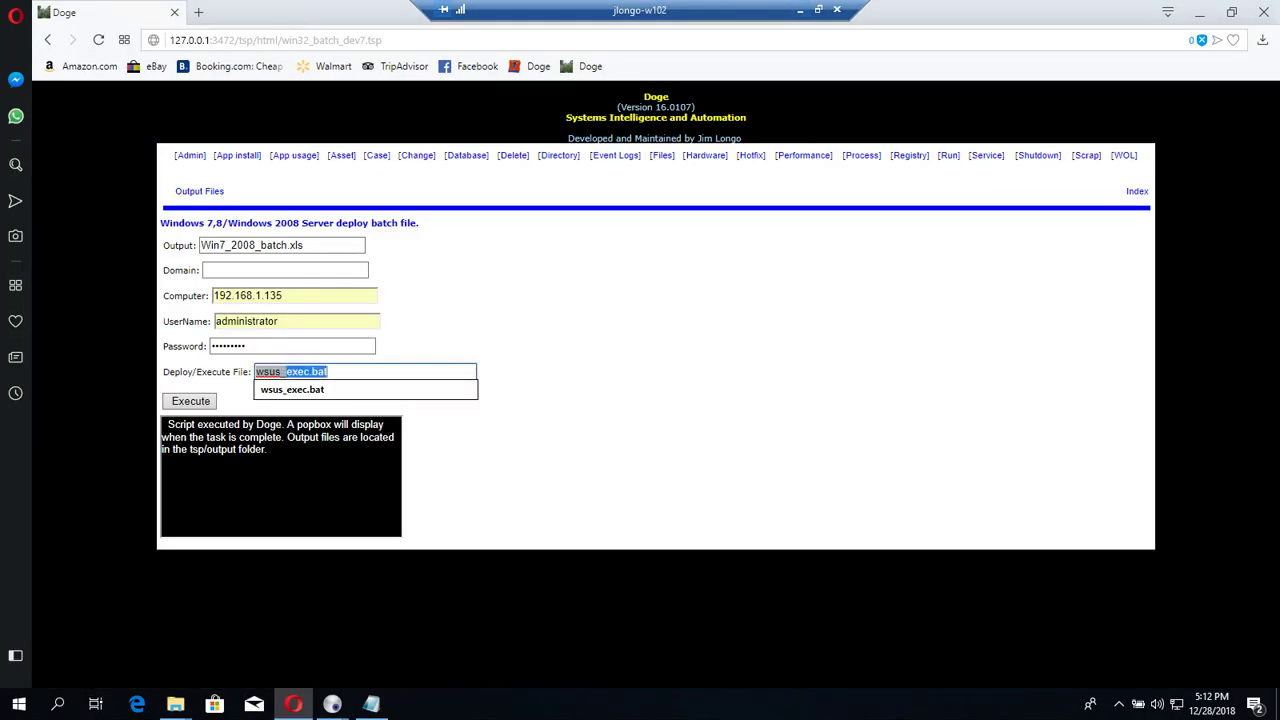
key(Delete)
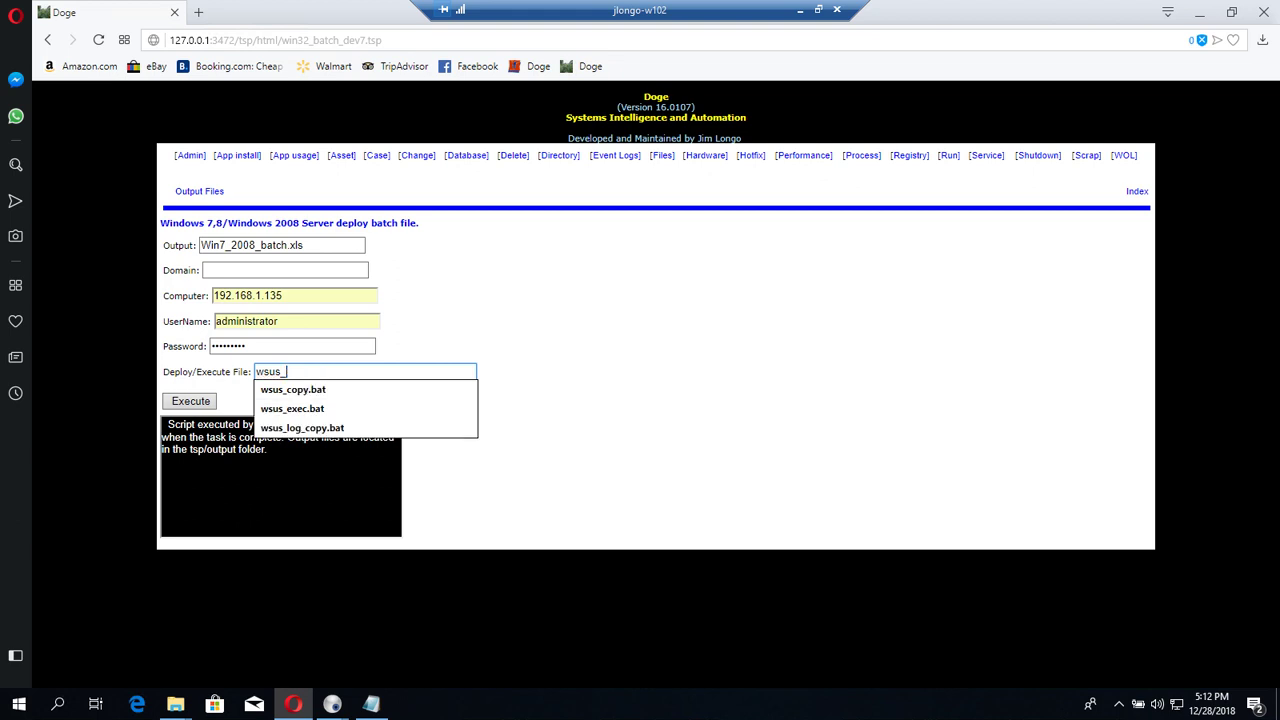
key(Down)
key(Down)
key(Down)
key(Return)
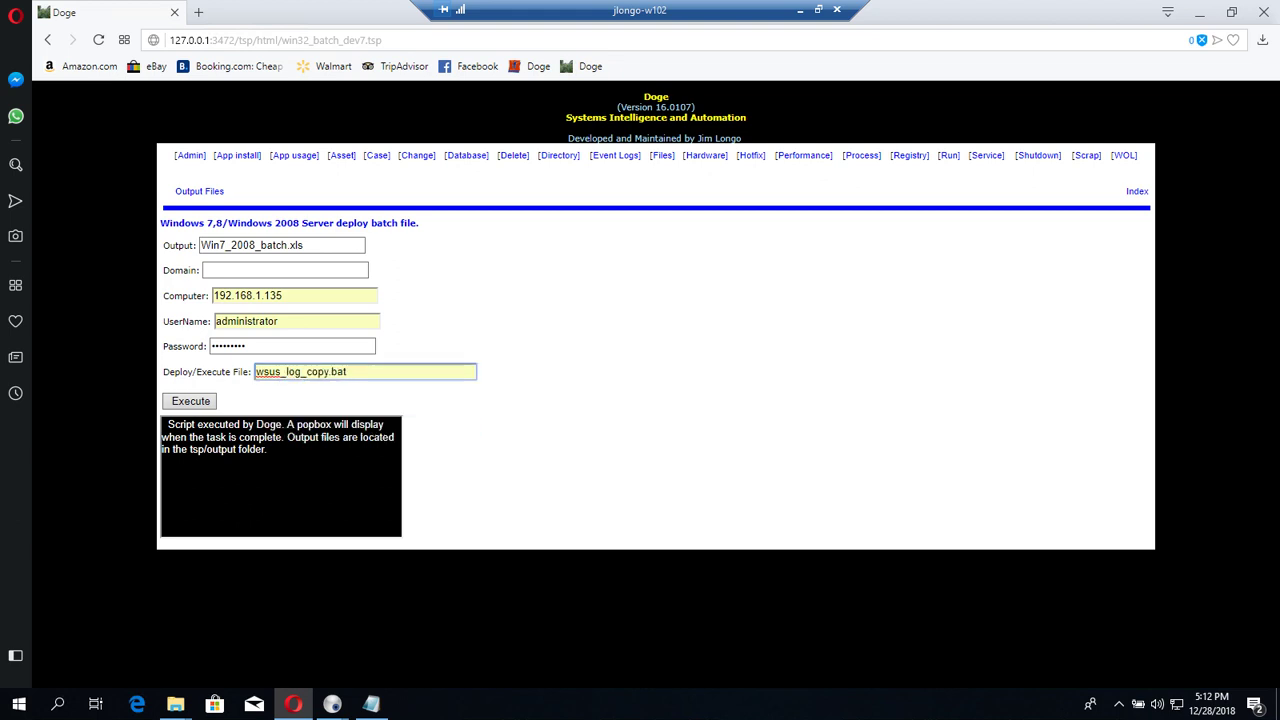
Step: Open the logs folder inside WSUS_COPY and show its full network path
mouse_move(175, 704)
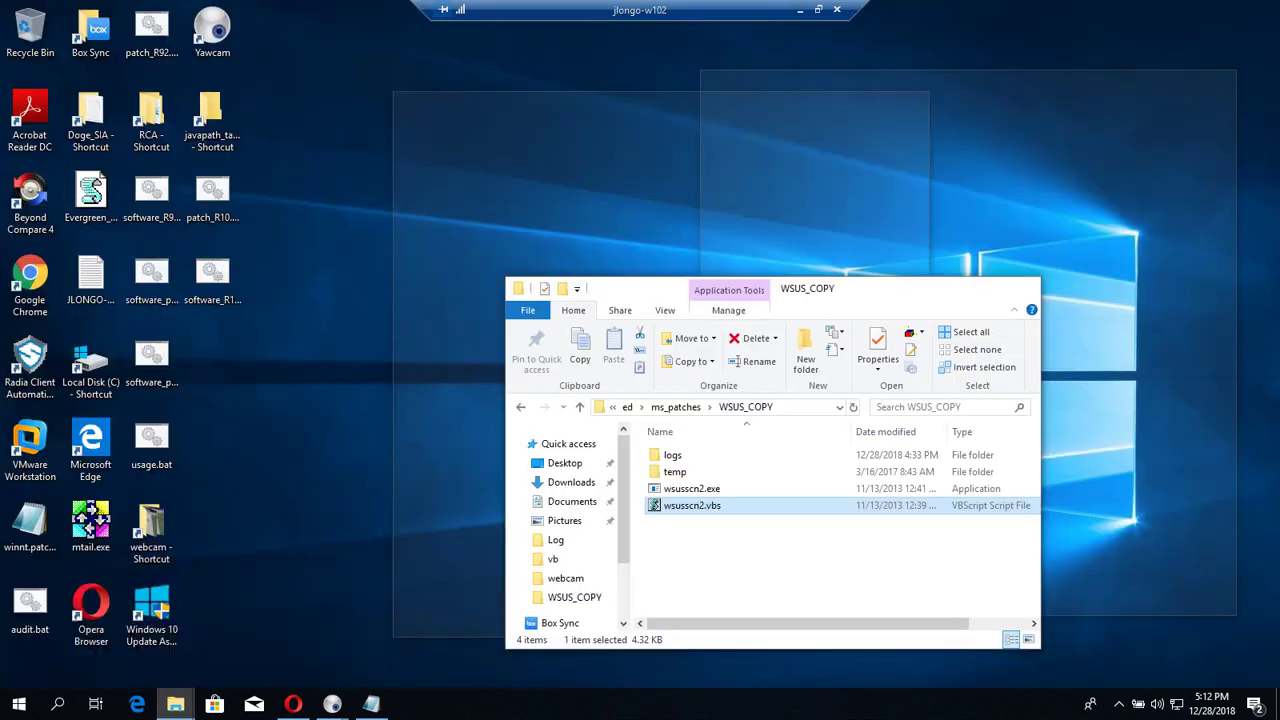
click(175, 630)
double_click(672, 455)
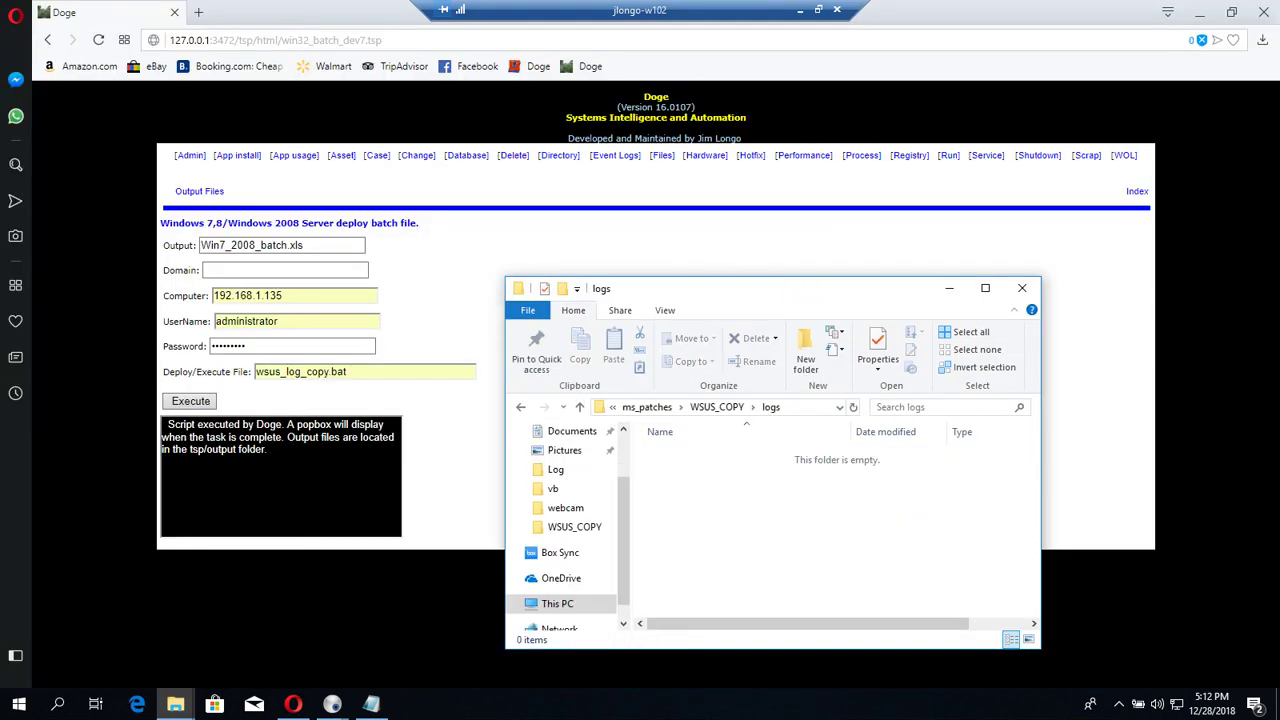
click(800, 407)
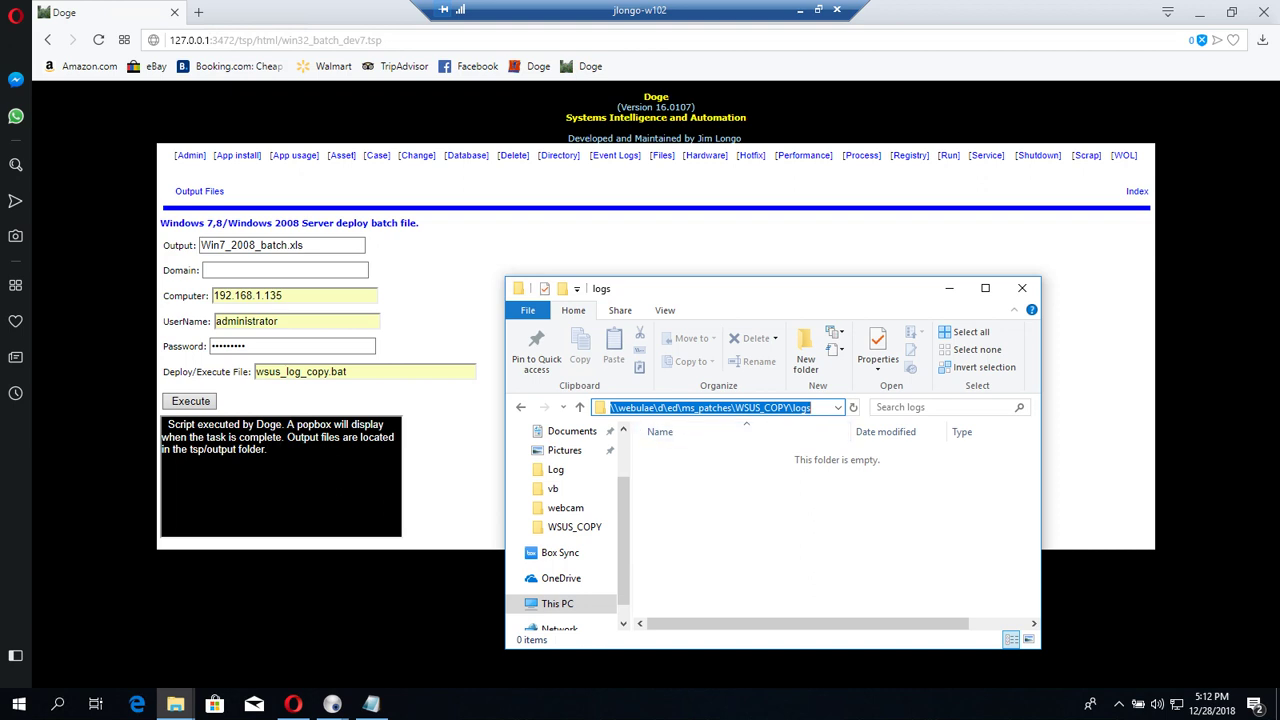
Step: Execute the wsus_log_copy.bat deployment, keep the logs folder in view with the PsExec window moved aside, and dismiss the completion message
click(190, 401)
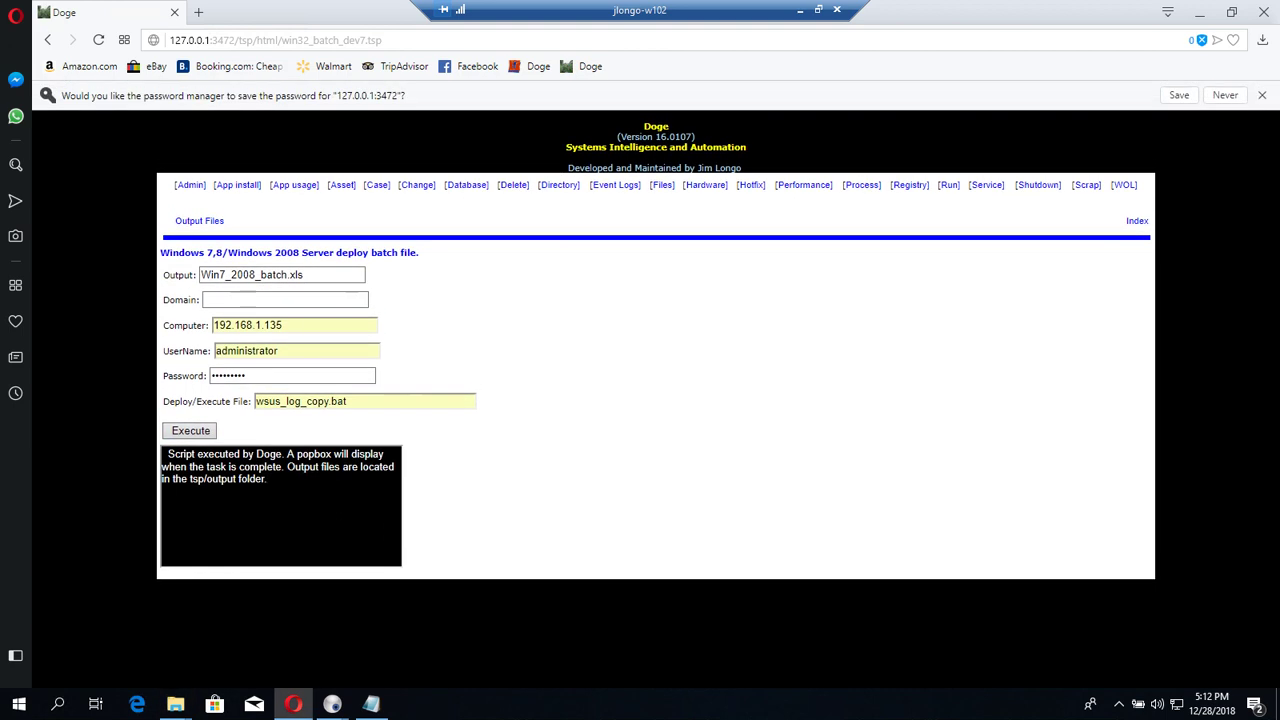
mouse_move(176, 704)
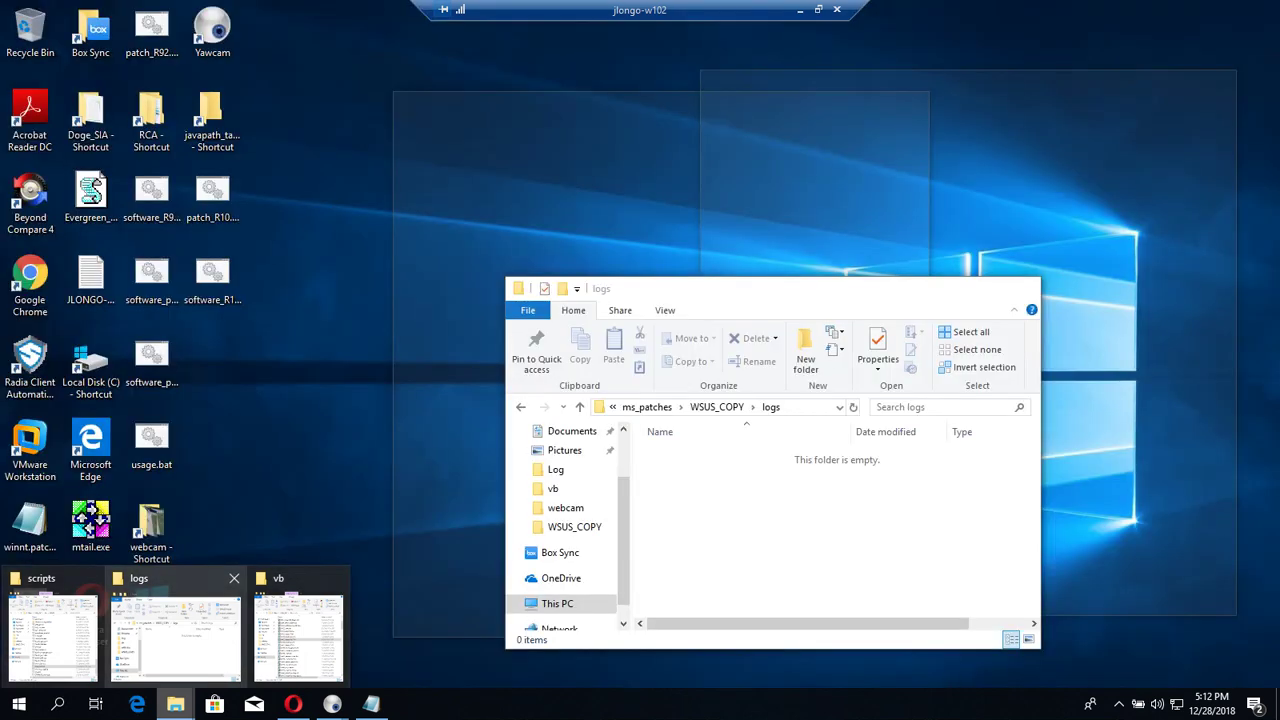
click(175, 638)
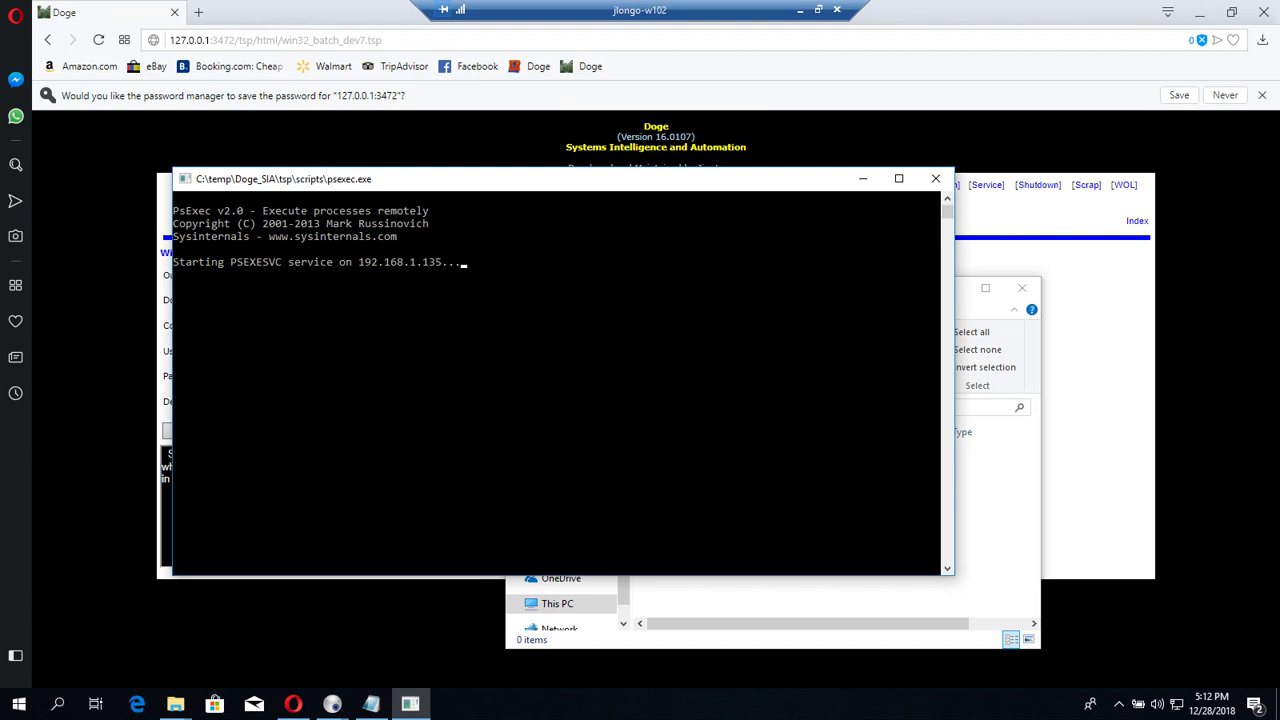
drag(520, 178, 380, 78)
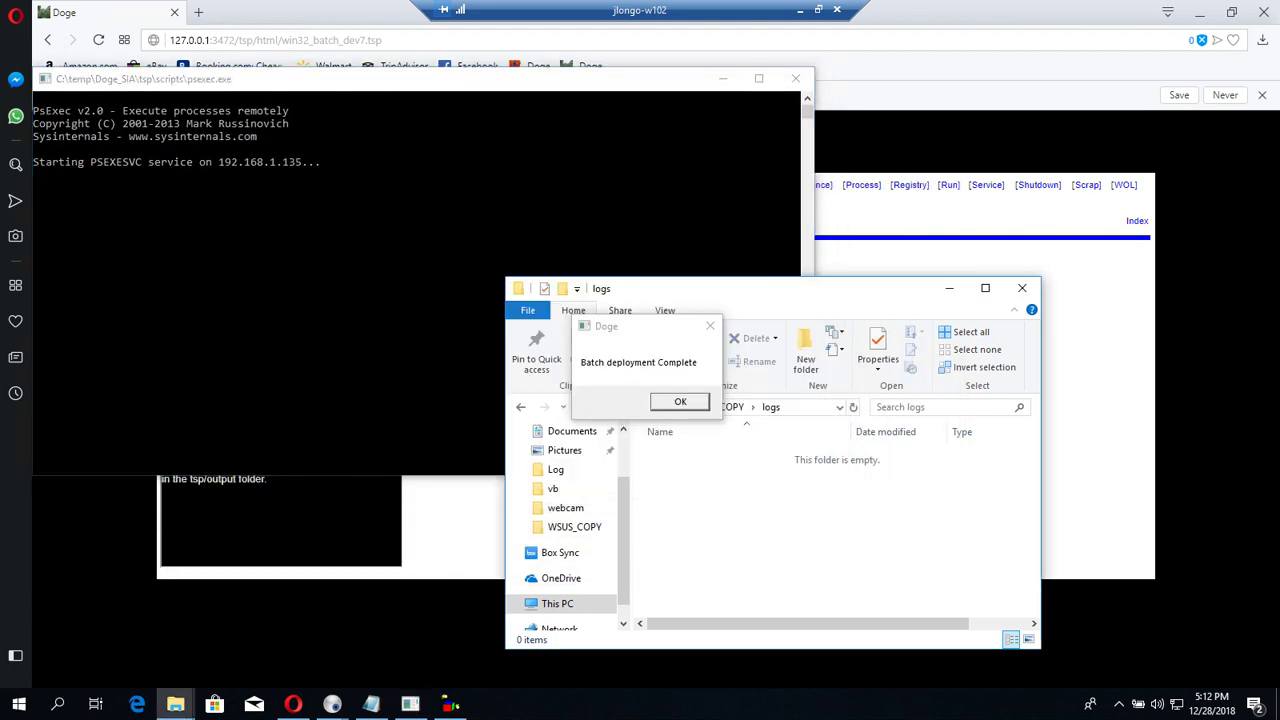
click(694, 403)
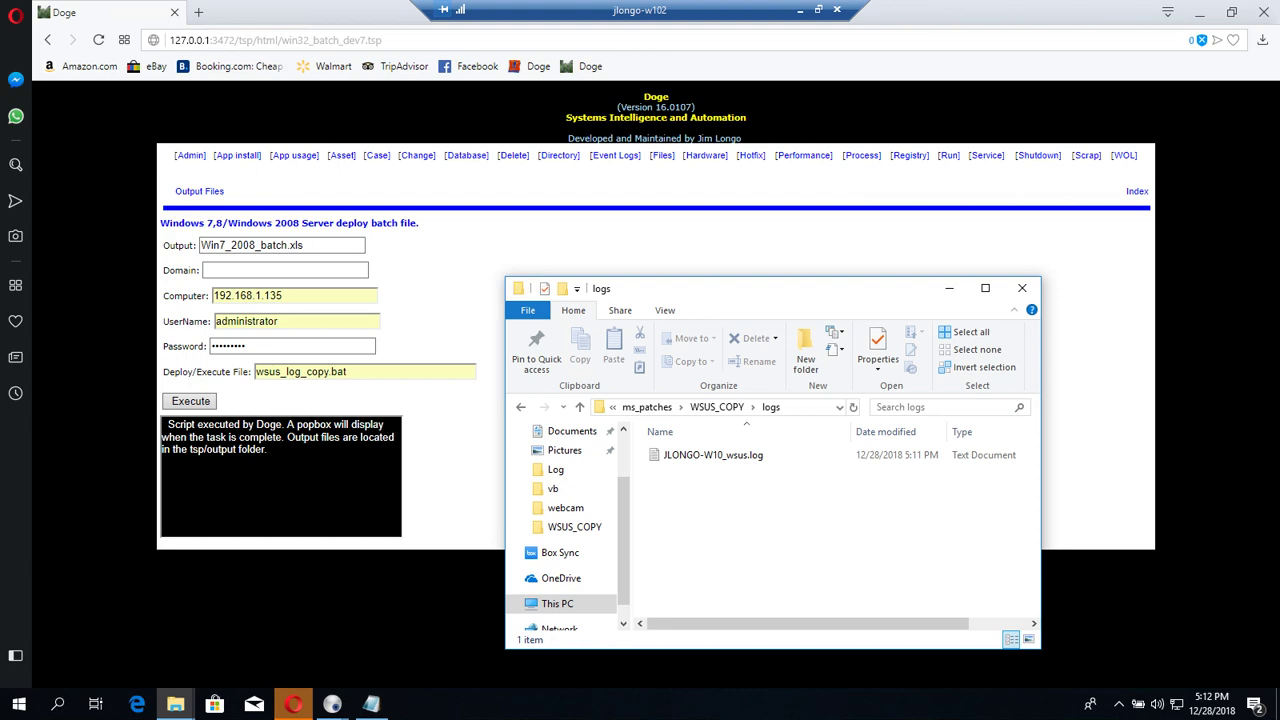
Step: Open JLONGO-W10_wsus.log from the logs folder, highlight the KB4462930 and KB4471331 Flash Player updates in turn, and close the file
double_click(713, 455)
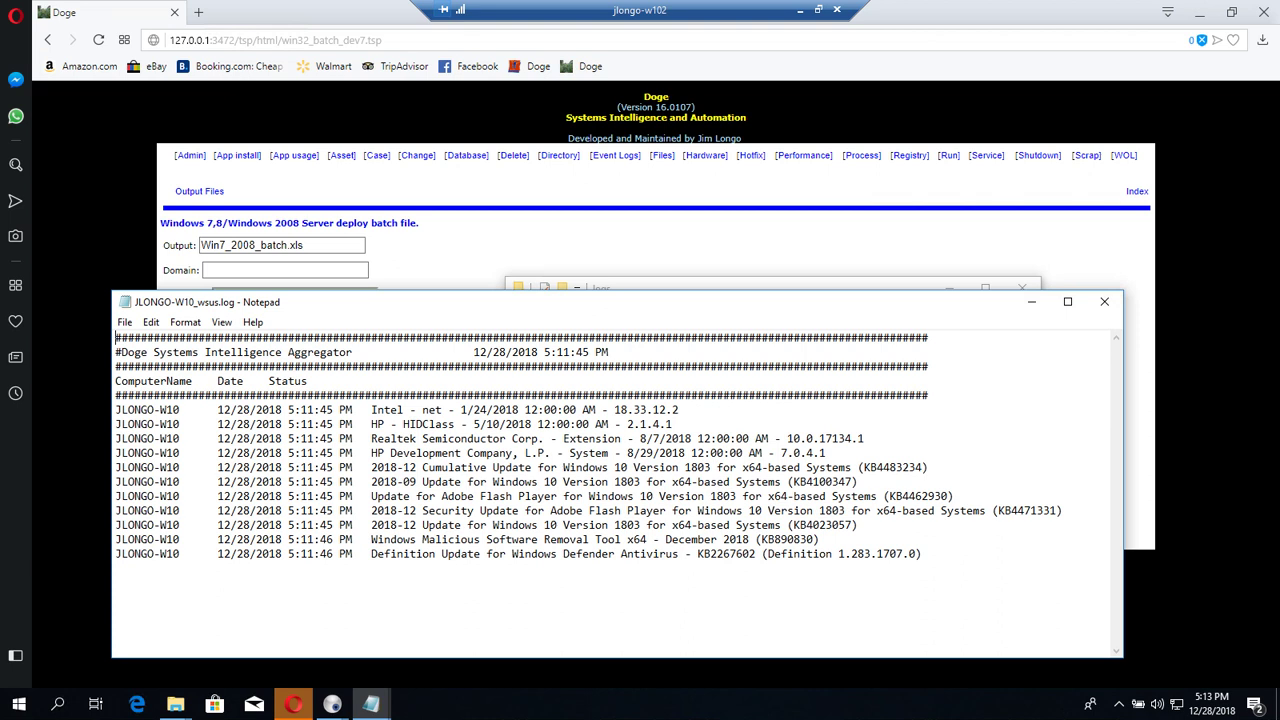
drag(949, 496, 889, 496)
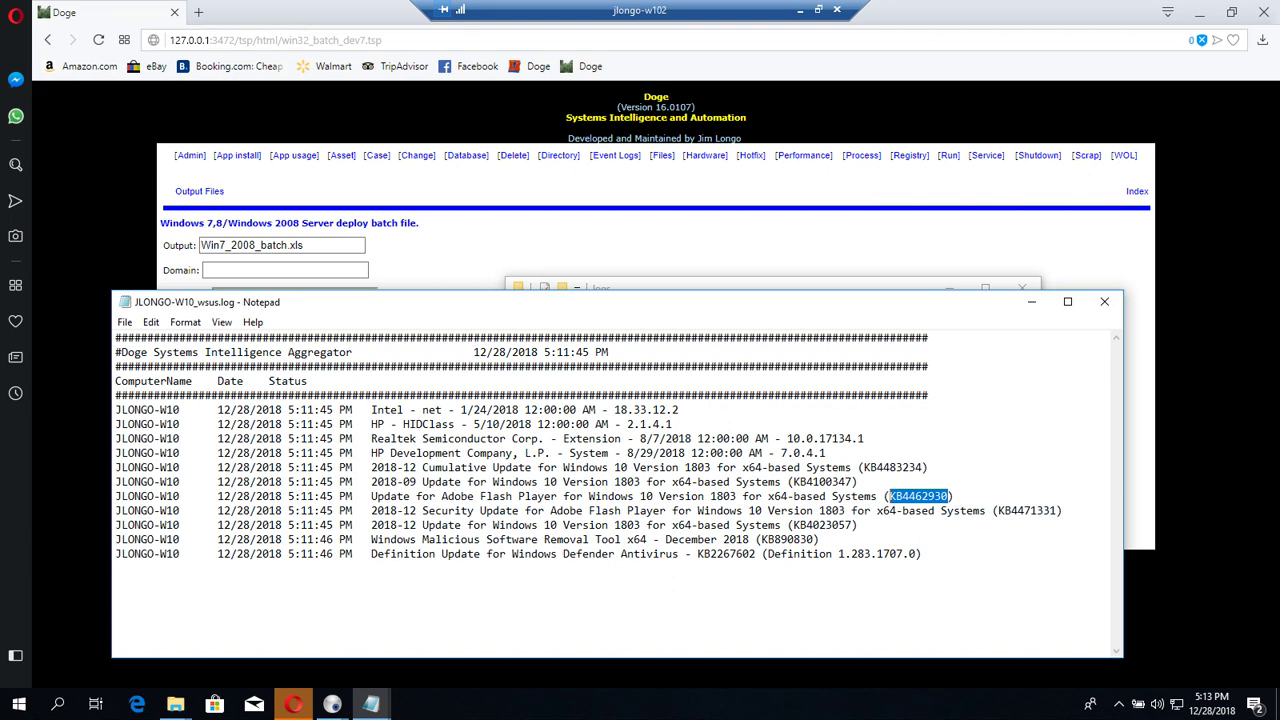
click(463, 510)
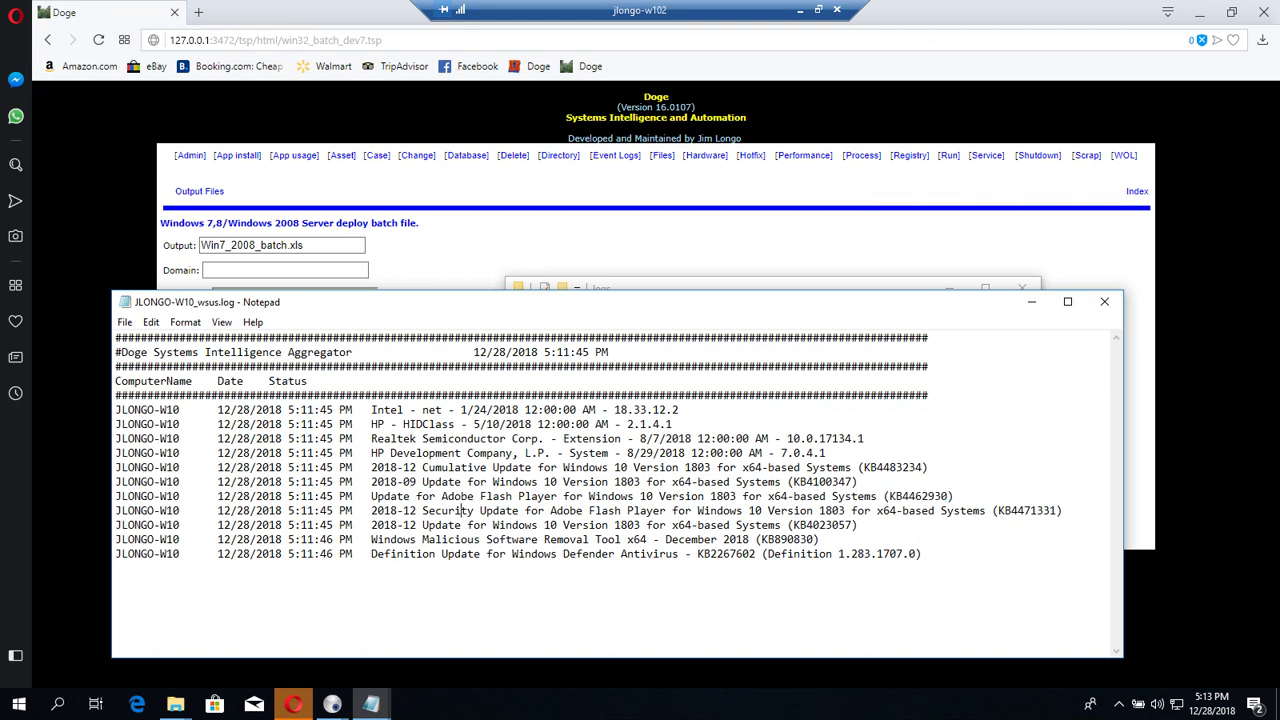
drag(1058, 510, 998, 510)
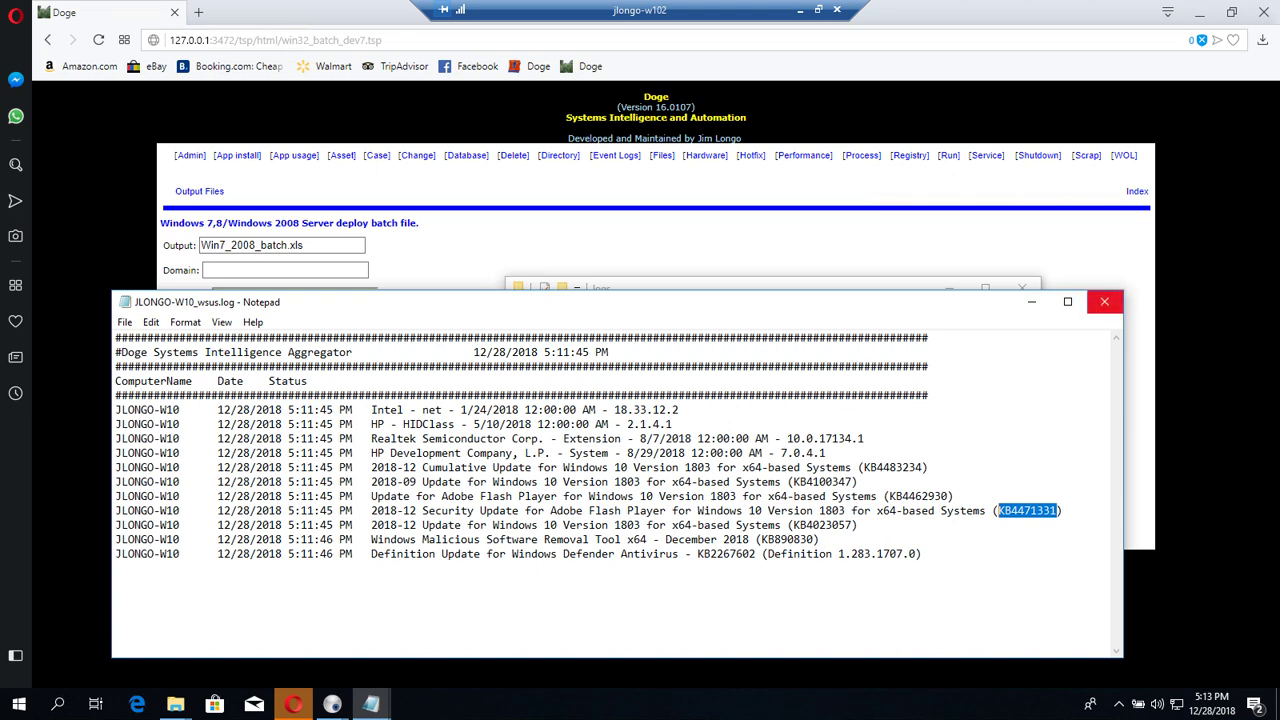
click(1104, 301)
Step: Bring up win32_batch_dev7.vbs and highlight its execute-install code block, followed by the WshShell.Run strExe line
mouse_move(371, 704)
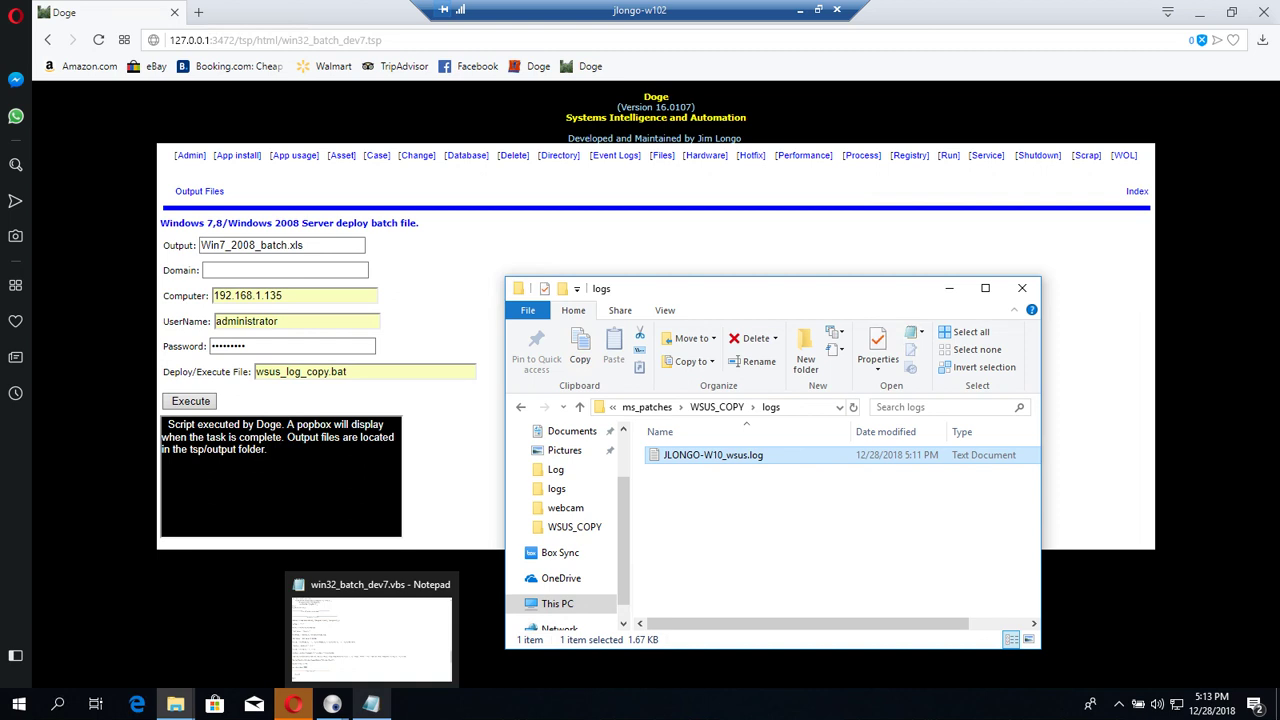
click(371, 704)
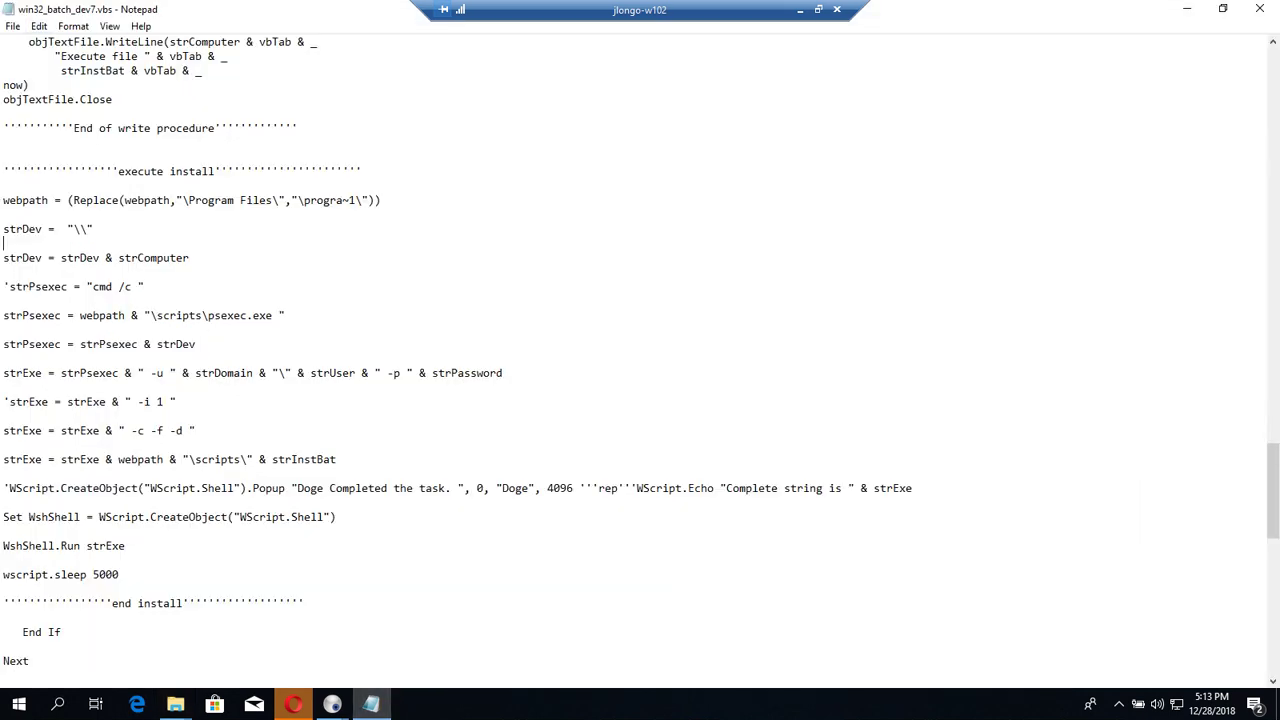
drag(119, 574, 3, 229)
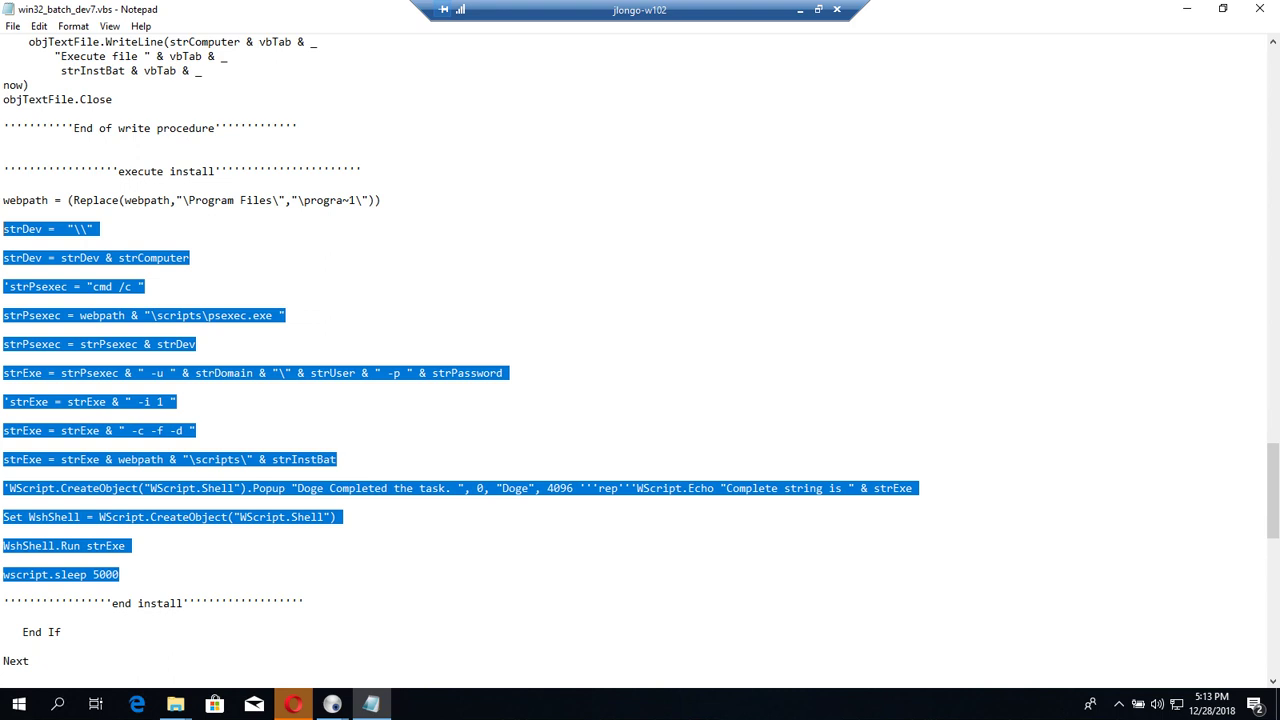
drag(131, 546, 3, 546)
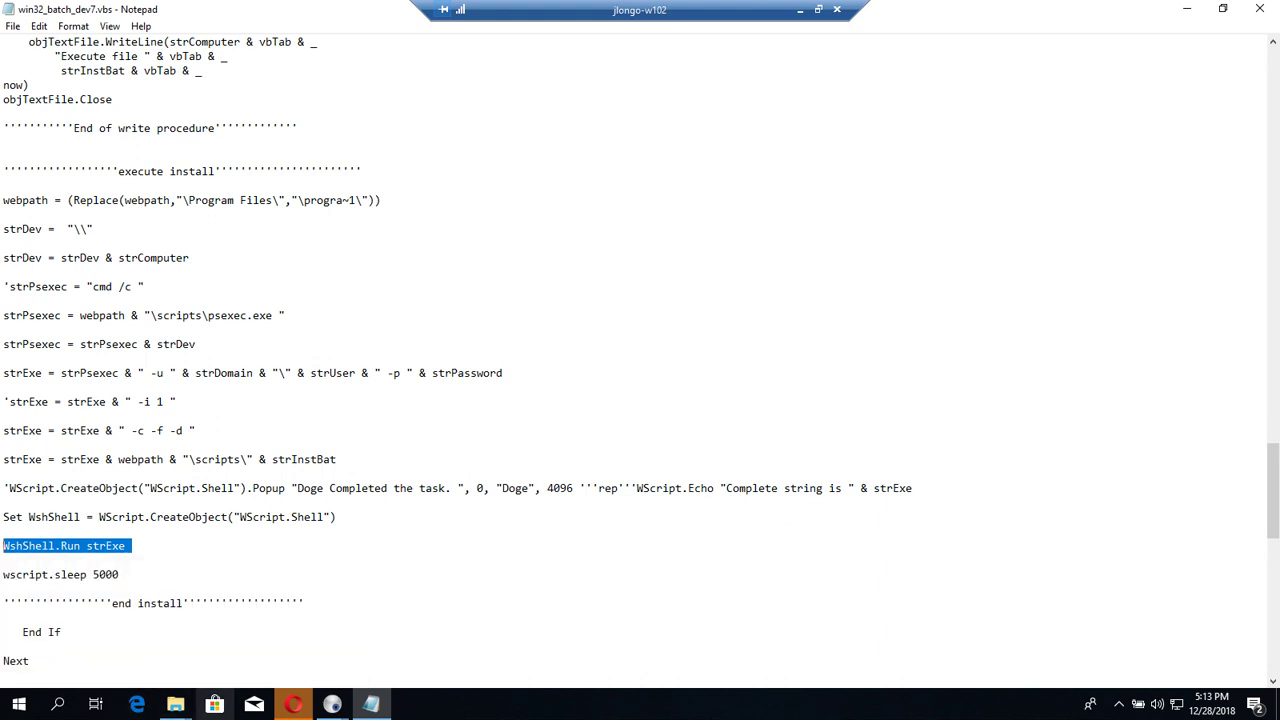
Step: Return to the Doge page in the browser and place the cursor at the end of its win32_batch_dev7.tsp address
click(293, 704)
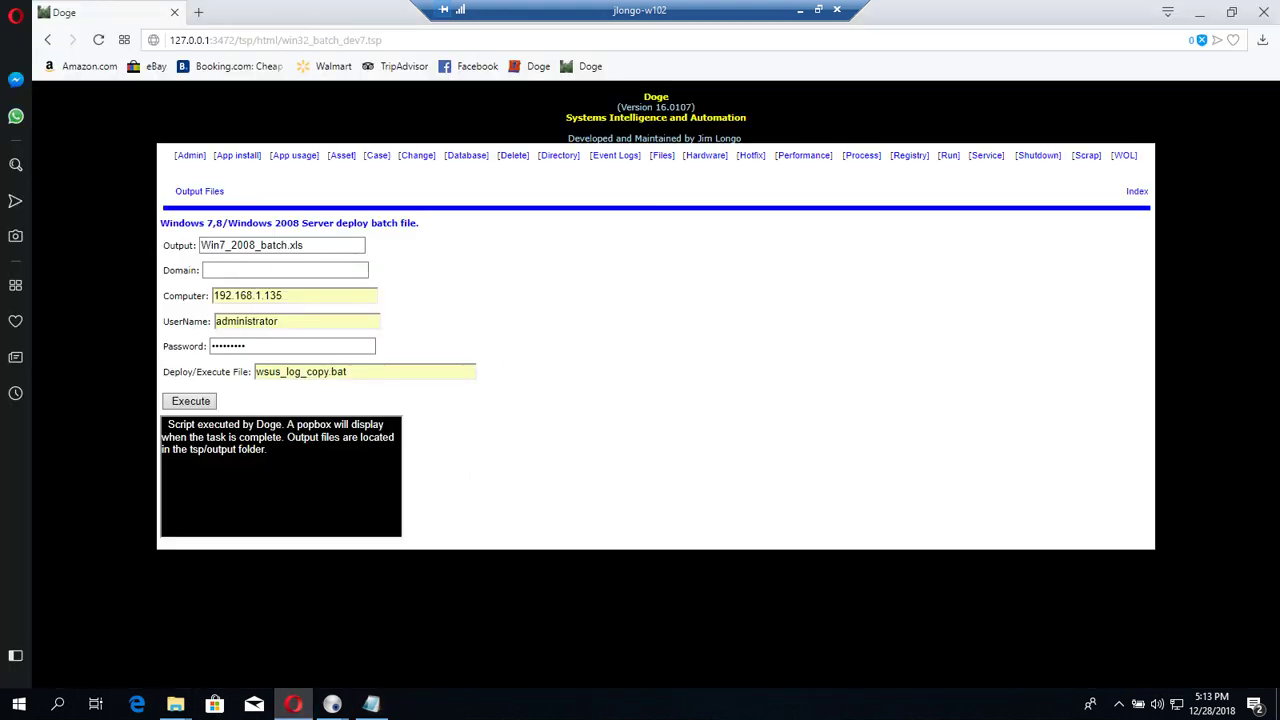
click(232, 40)
click(394, 40)
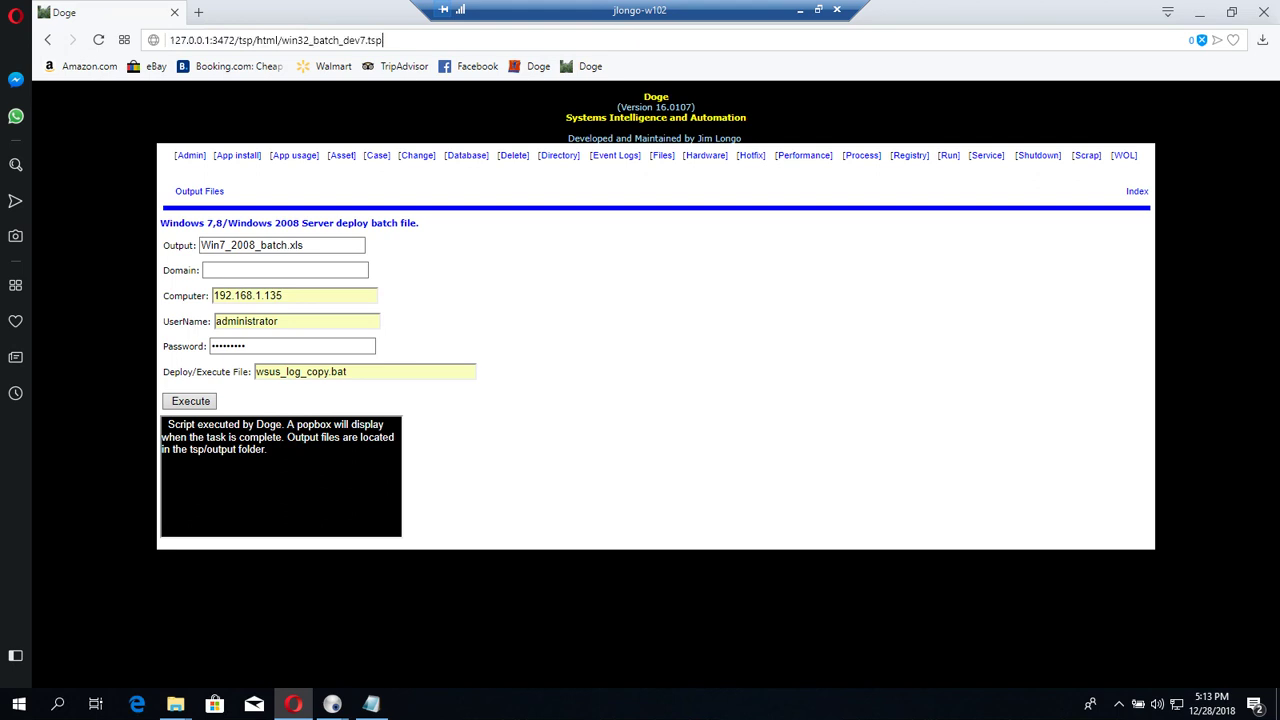